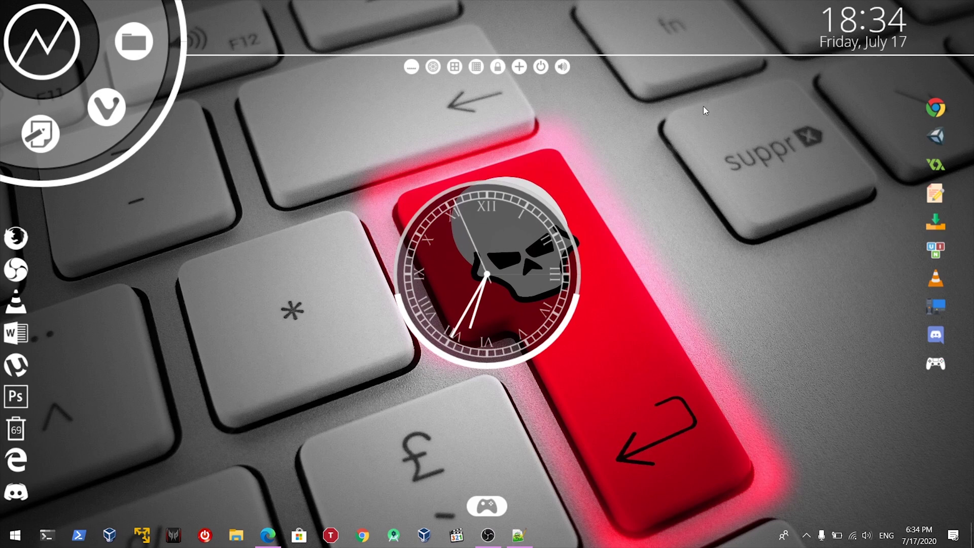
click(518, 535)
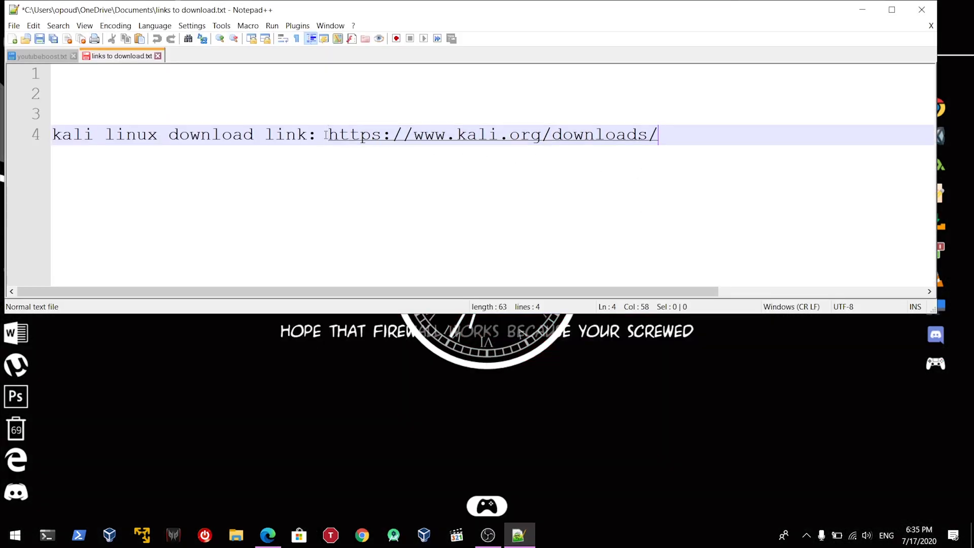
drag(328, 134, 678, 141)
right_click(597, 140)
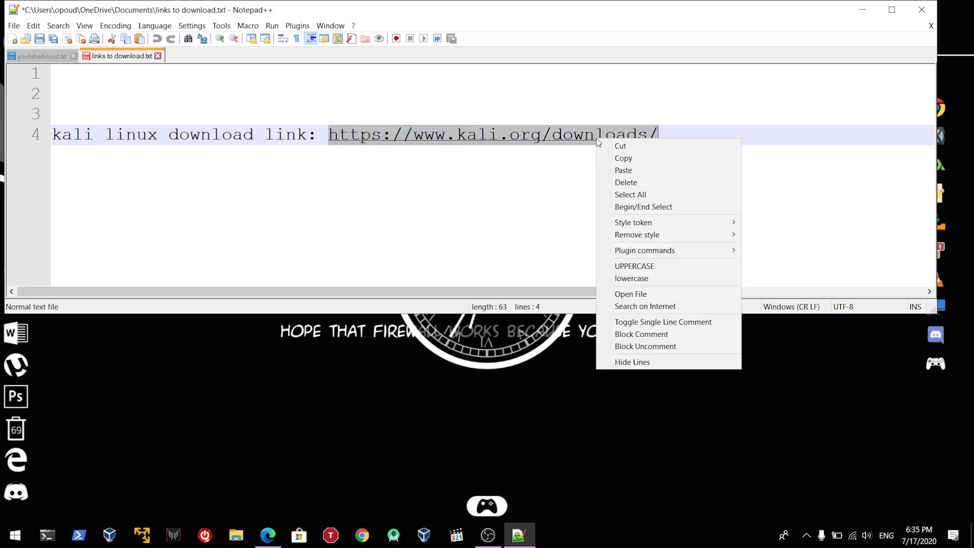
click(619, 156)
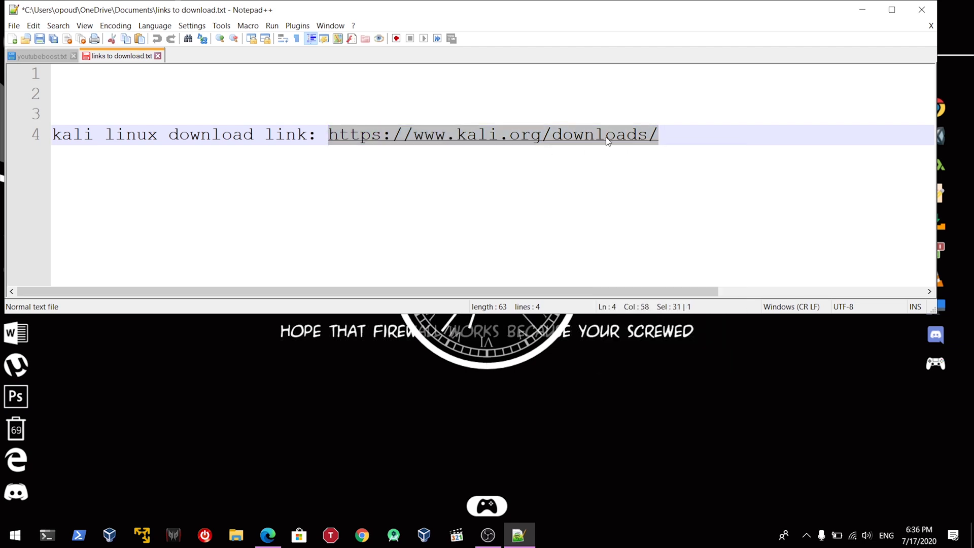
right_click(575, 137)
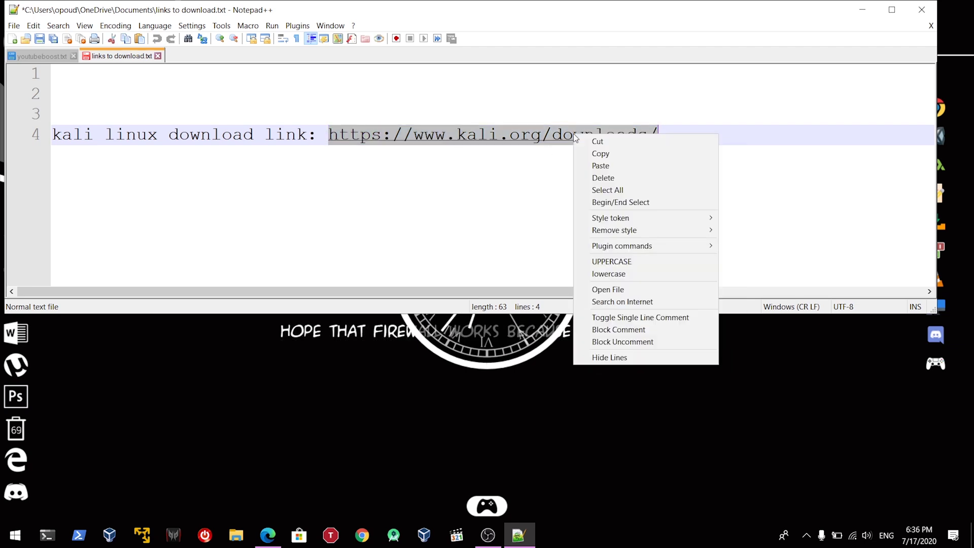
click(600, 153)
key(alt+Tab)
key(alt+Tab)
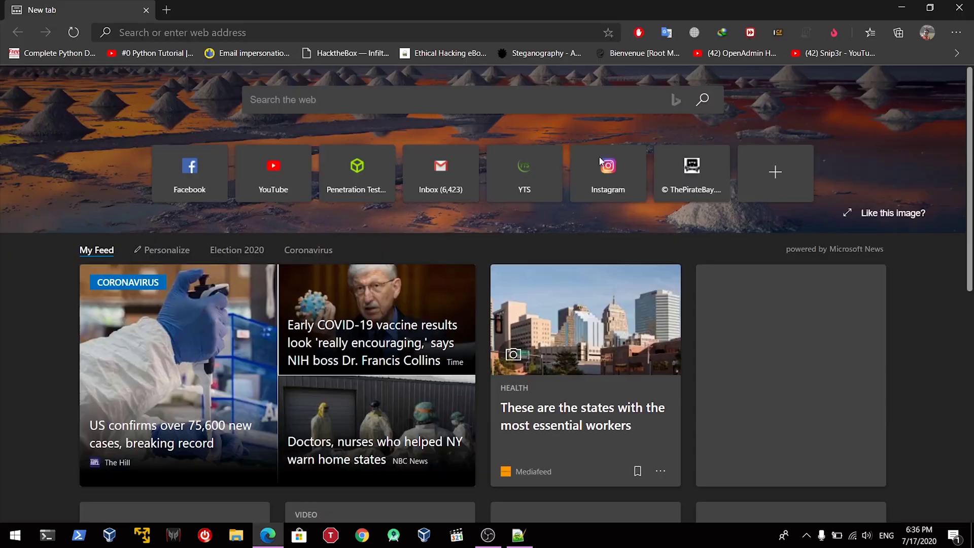
Step: Load the Kali downloads page in Edge and start downloading the Kali Linux 64-Bit Installer
click(290, 33)
key(ctrl+v)
key(Return)
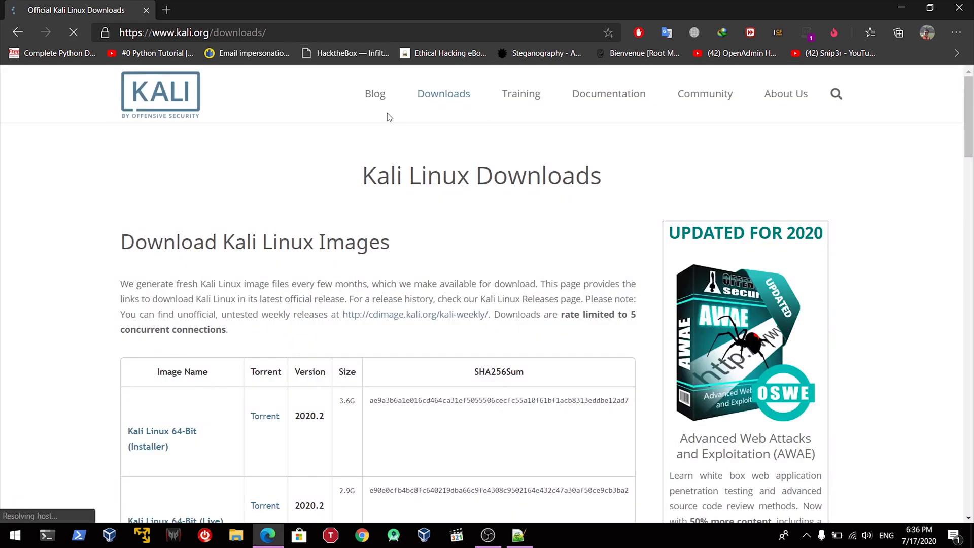
scroll(346, 224, down, 1)
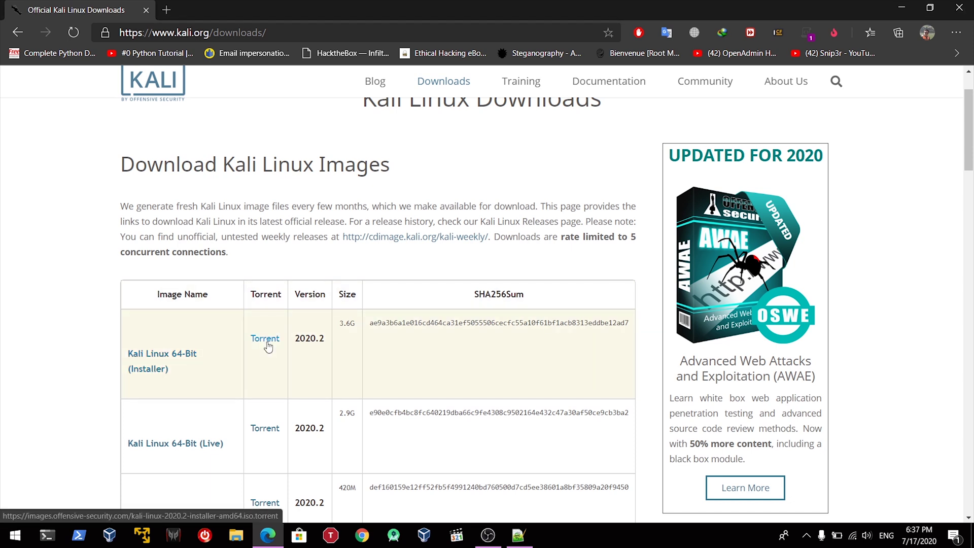
click(171, 363)
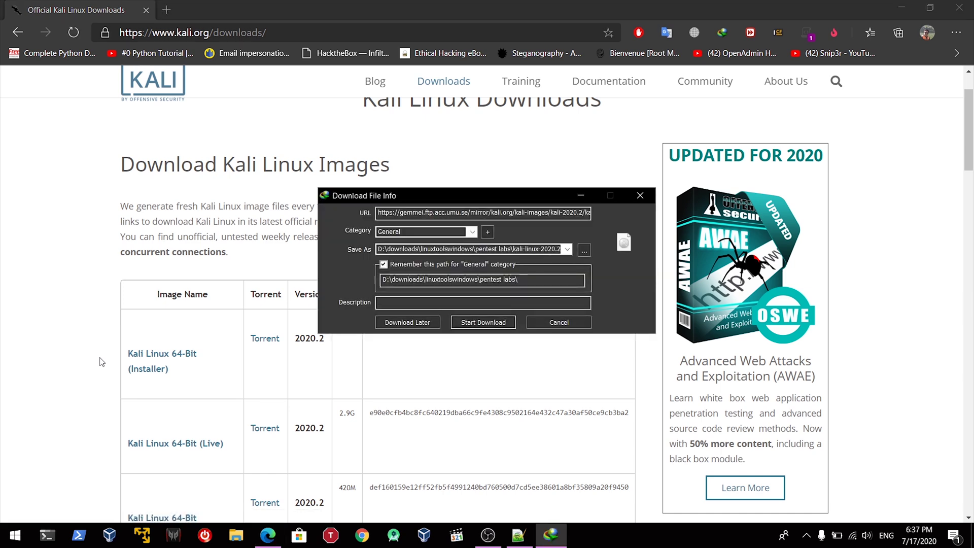
Step: Start the kali-linux-2020.2-installer-amd64.iso download, then pause it and close the progress window
click(487, 323)
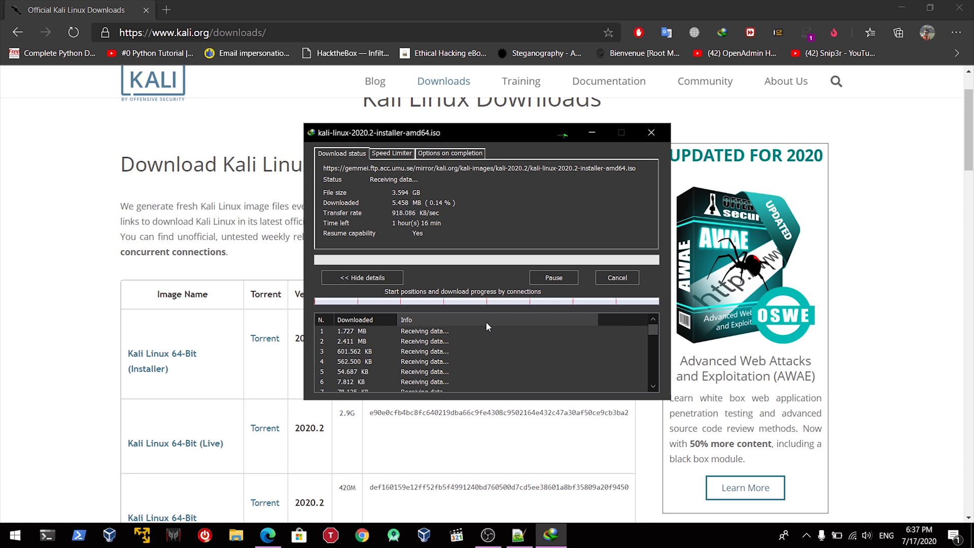
click(557, 276)
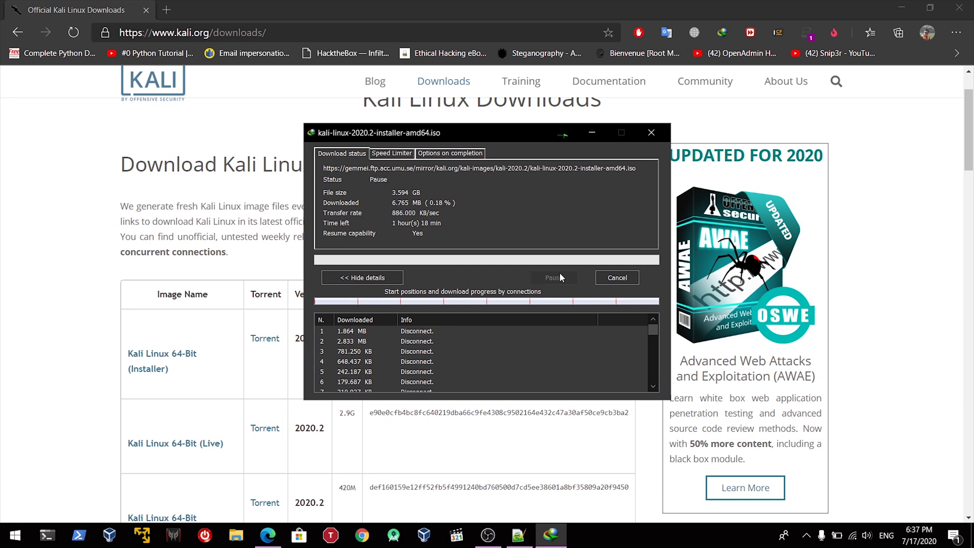
click(652, 133)
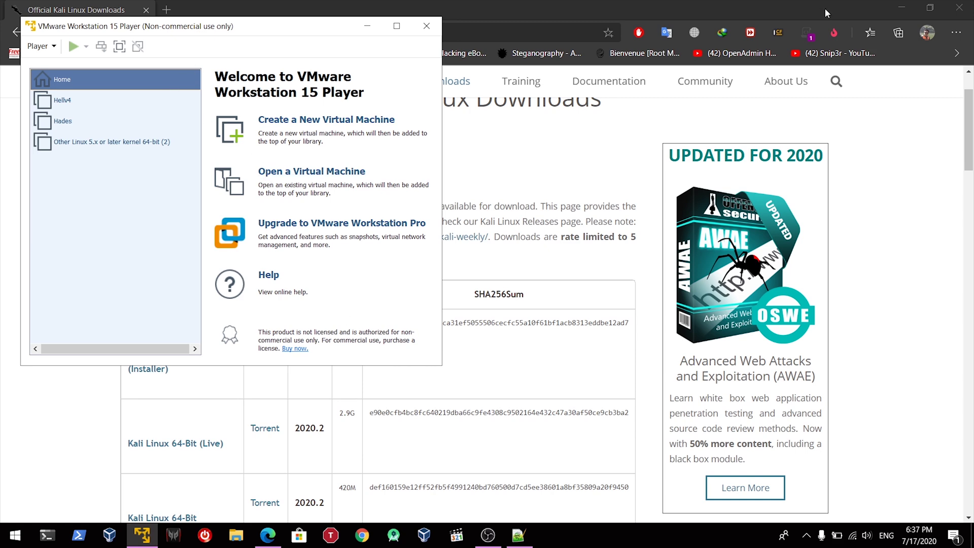
Step: Start a new VM installing from kali-linux-2020.2-installer-amd64.iso in D:\downloads\bootable
key(super+d)
key(alt+Tab)
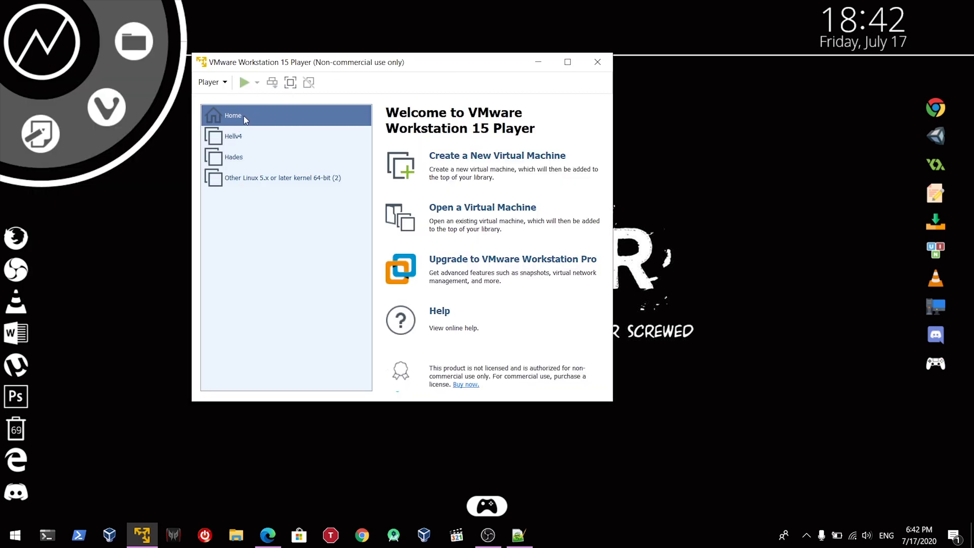
click(452, 157)
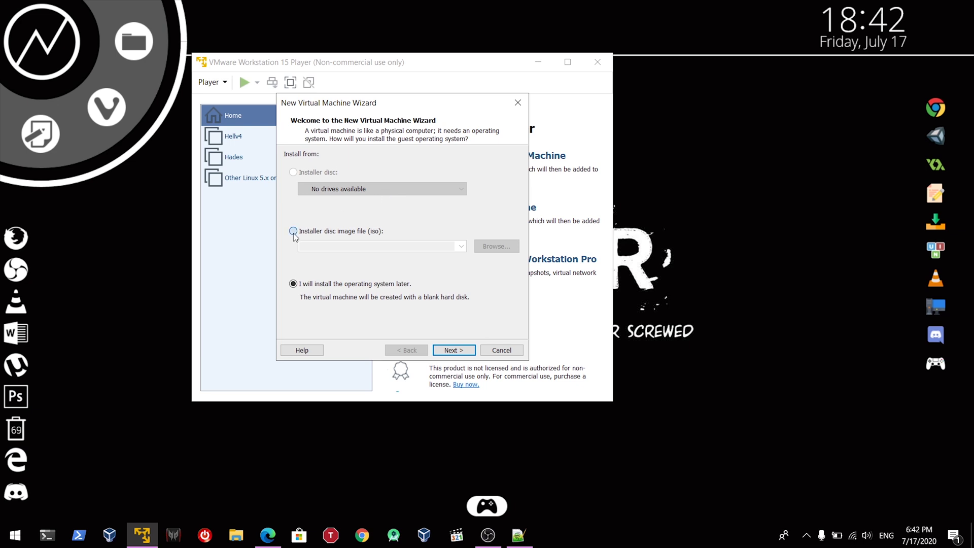
click(293, 232)
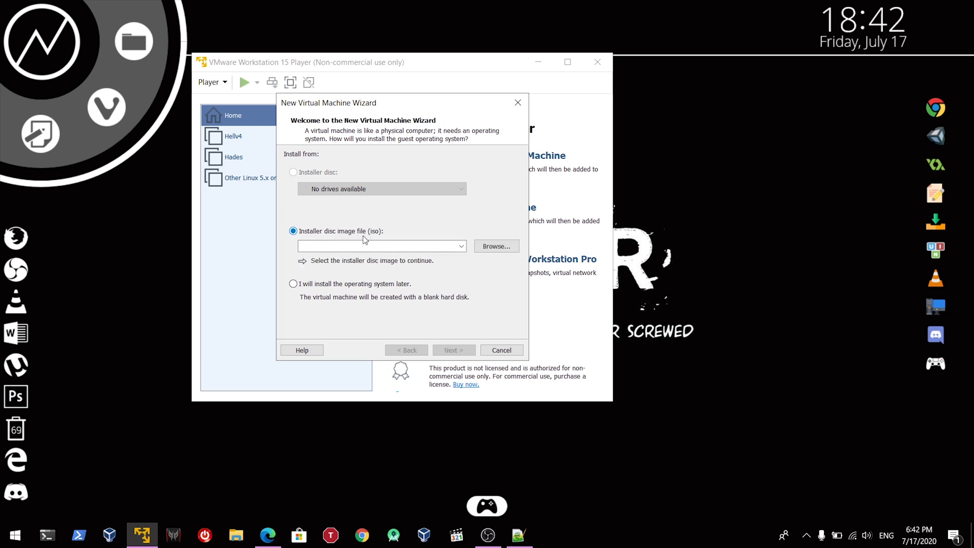
click(504, 250)
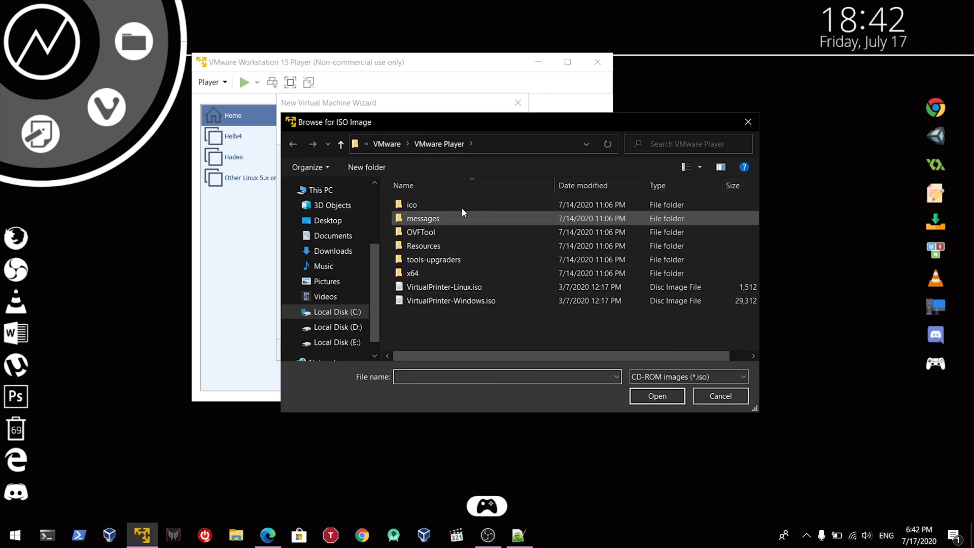
click(337, 327)
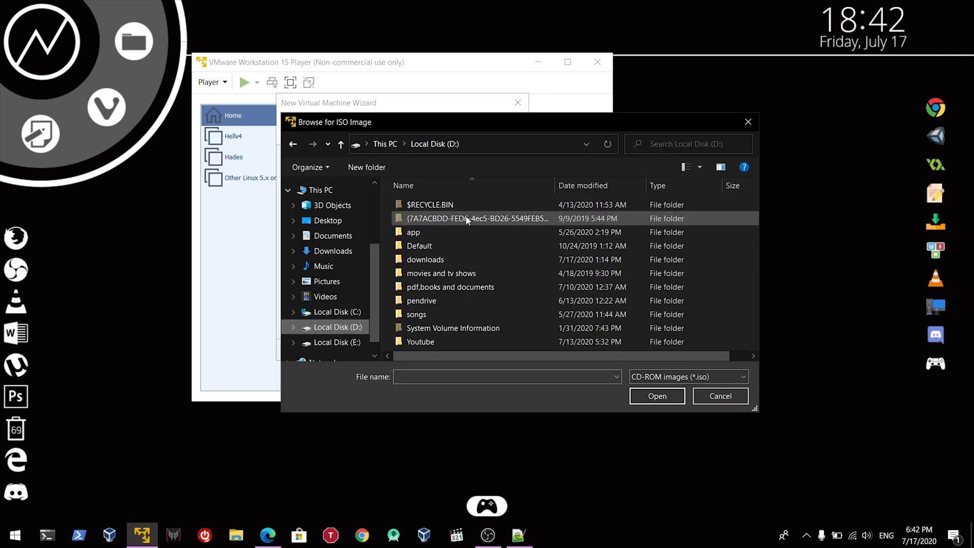
double_click(422, 259)
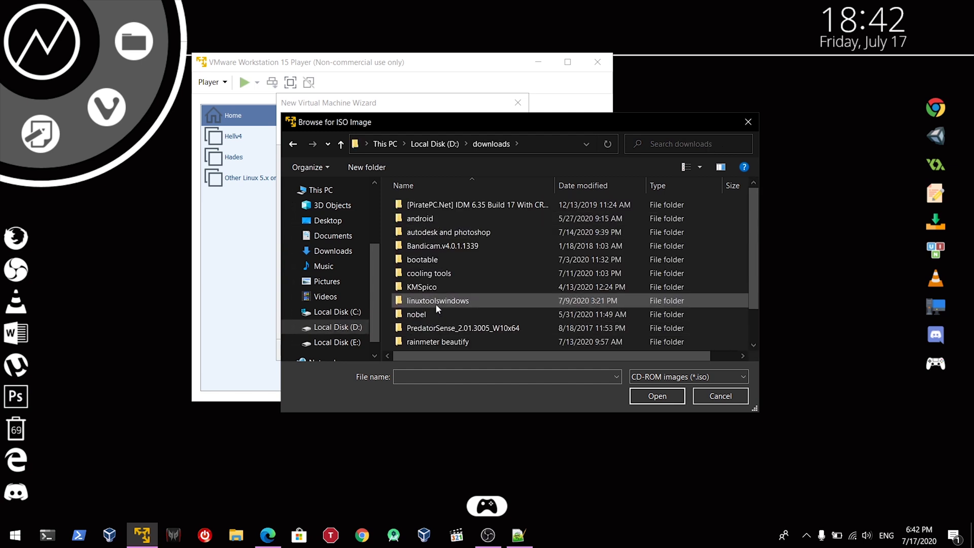
double_click(467, 258)
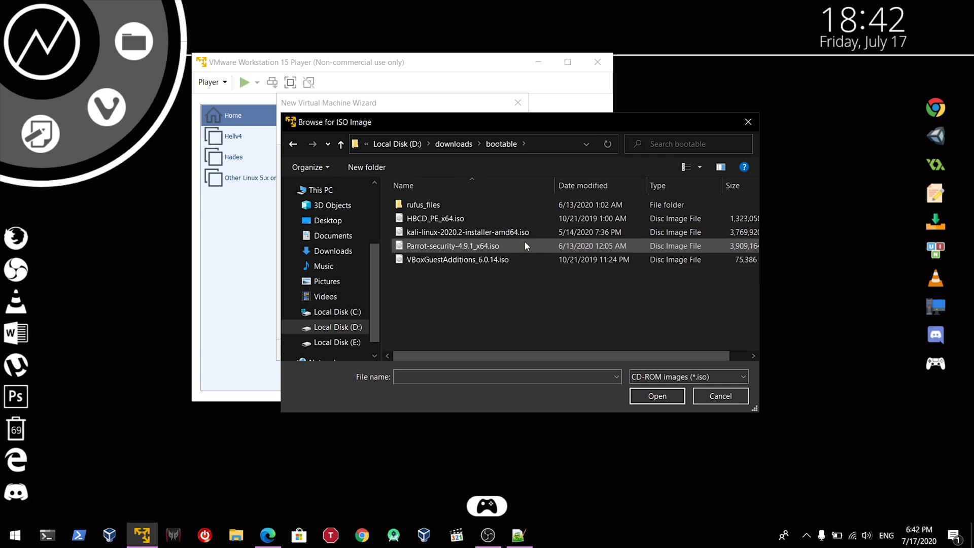
click(479, 233)
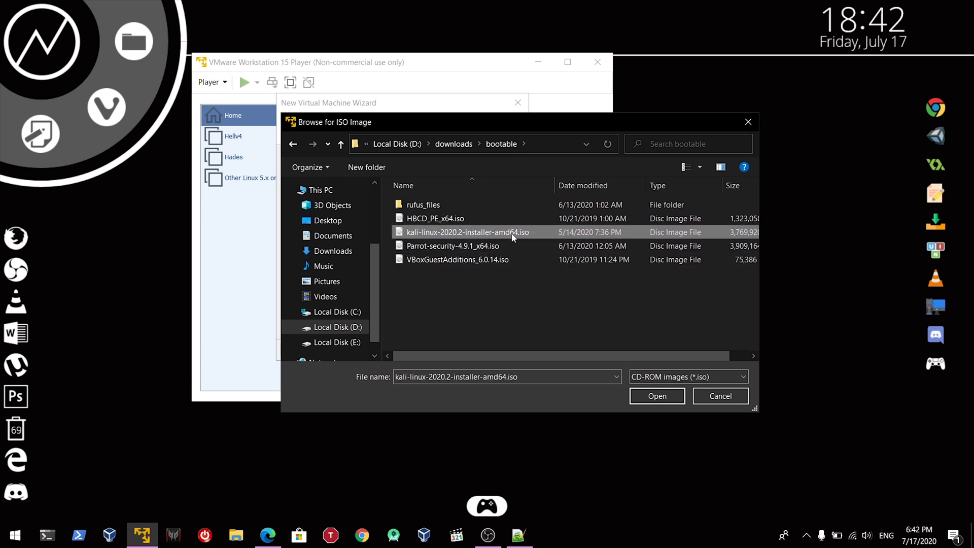
click(670, 399)
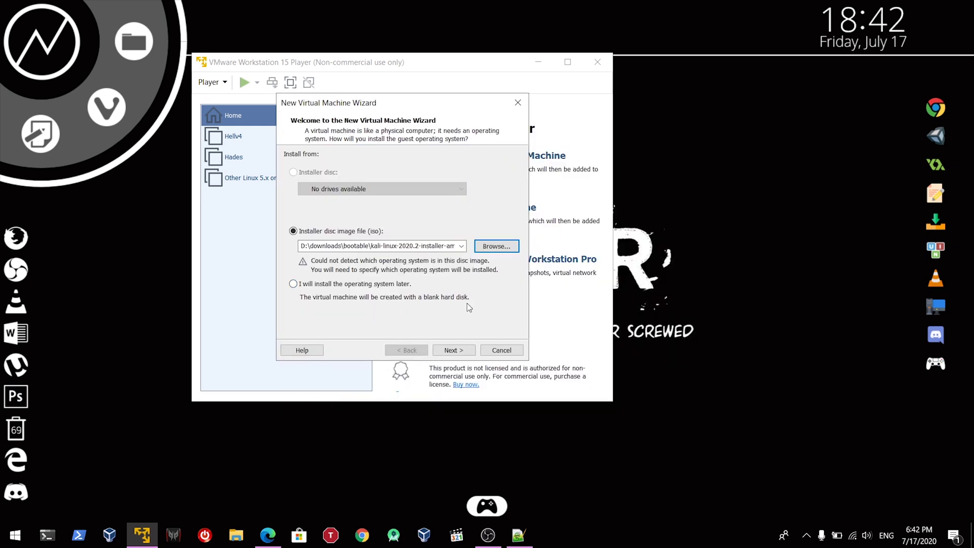
Step: Accept the guest OS defaults and name the new virtual machine 'kali linux'
click(466, 351)
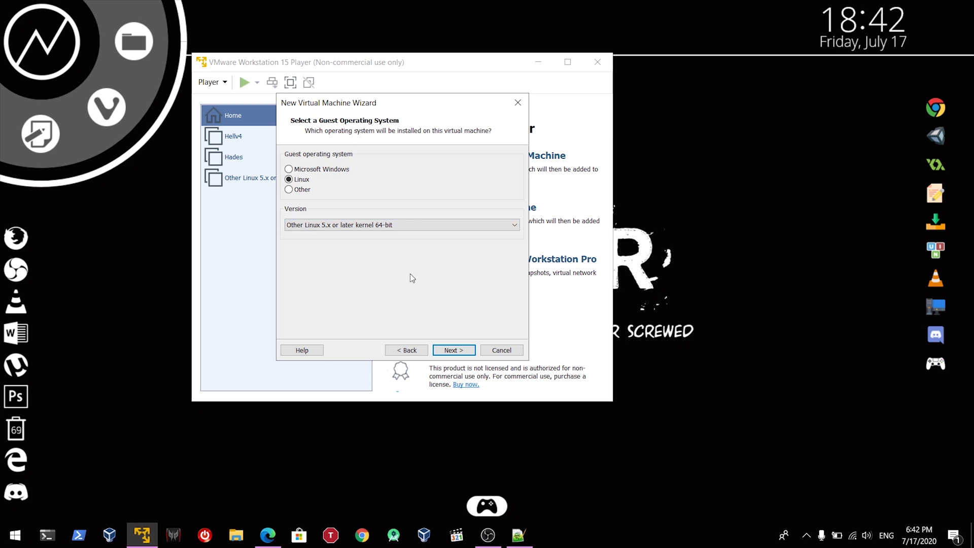
click(466, 351)
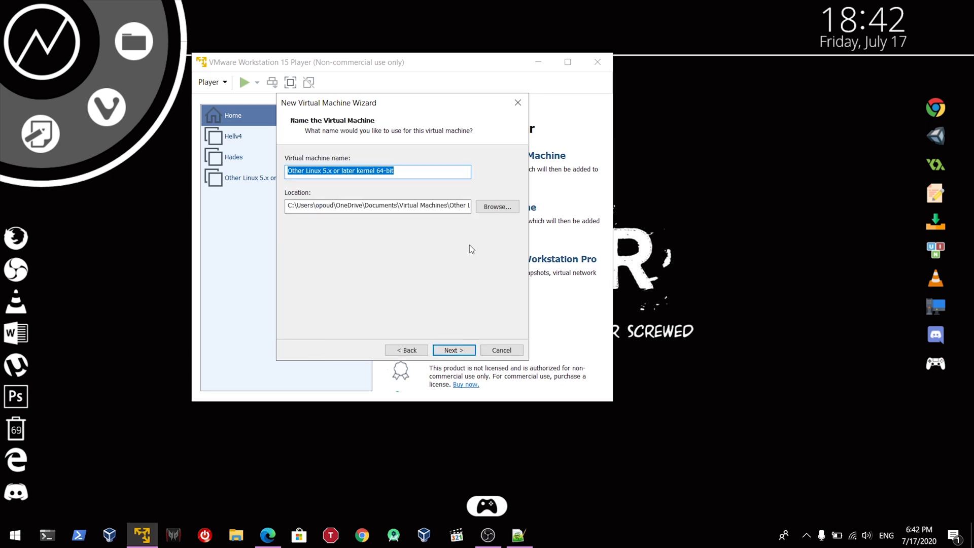
click(375, 172)
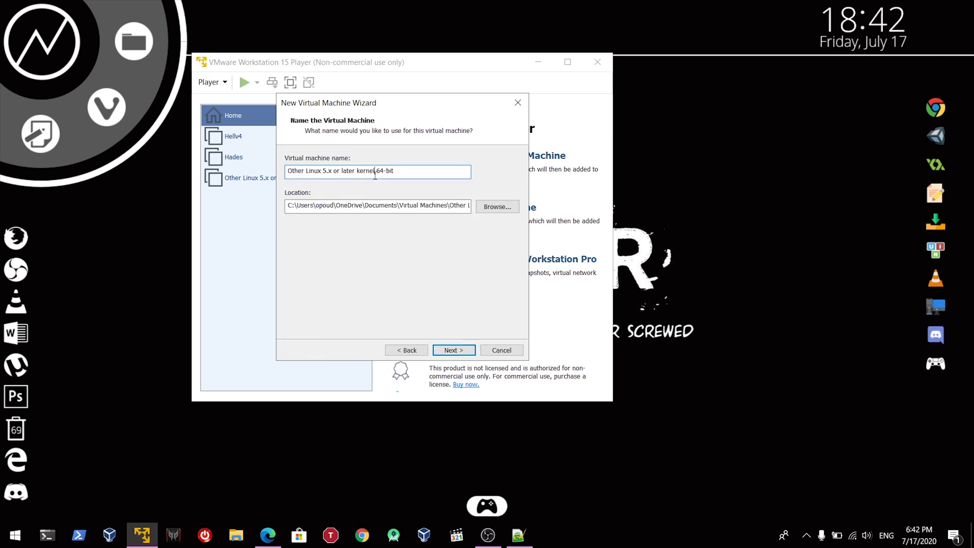
text(k)
key(ctrl+a)
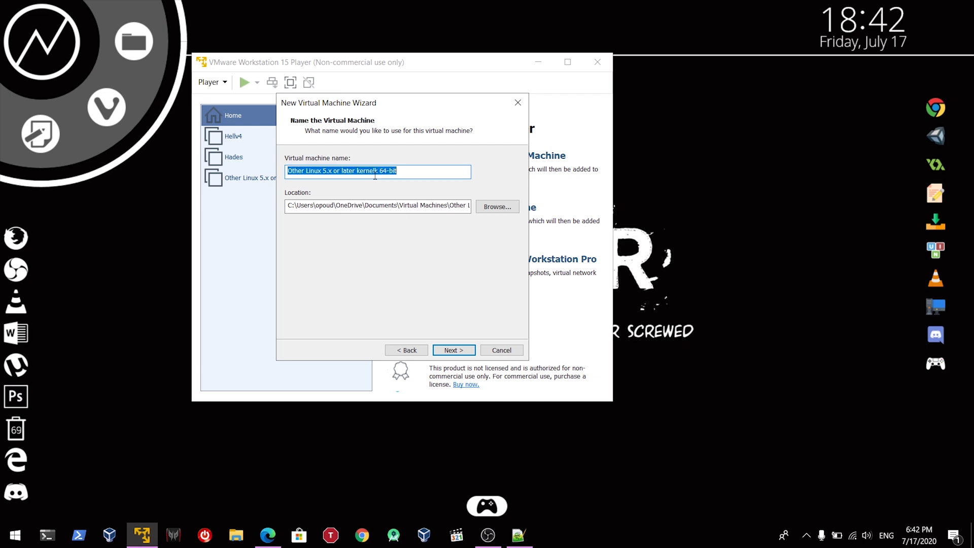
text(kali linux)
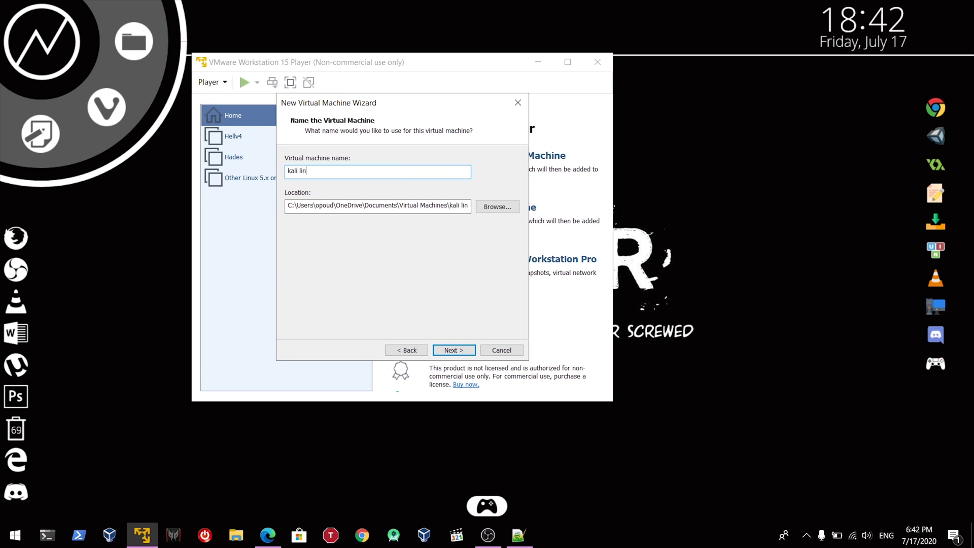
Step: Give the VM a 20 GB disk stored as a single file
click(467, 357)
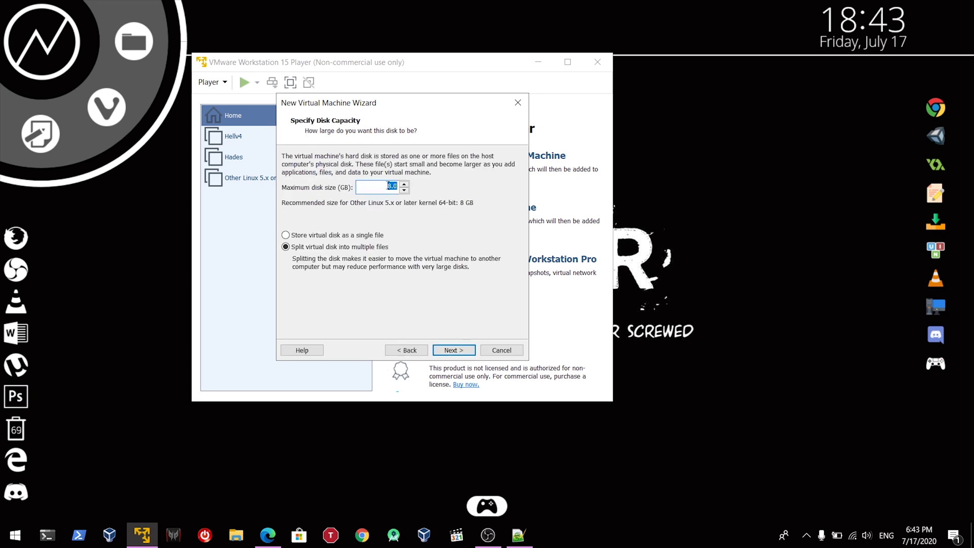
text(20)
click(451, 350)
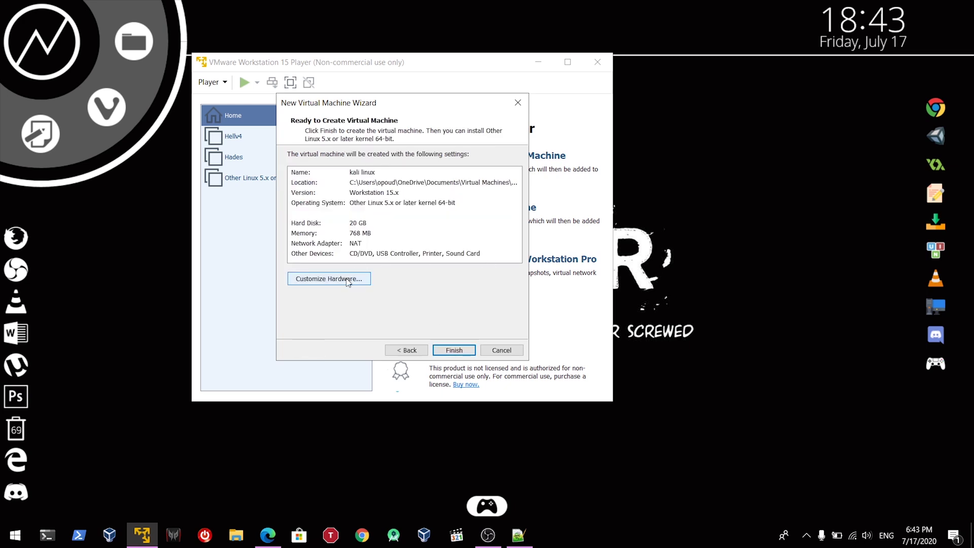
Step: In Customize Hardware, raise memory to 3.0 GB and set 3 processor cores
click(348, 283)
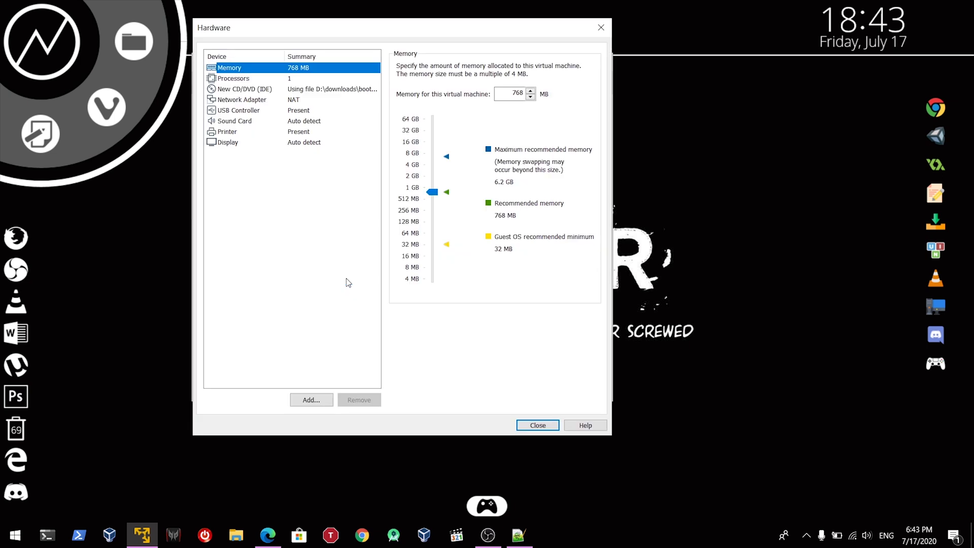
click(431, 192)
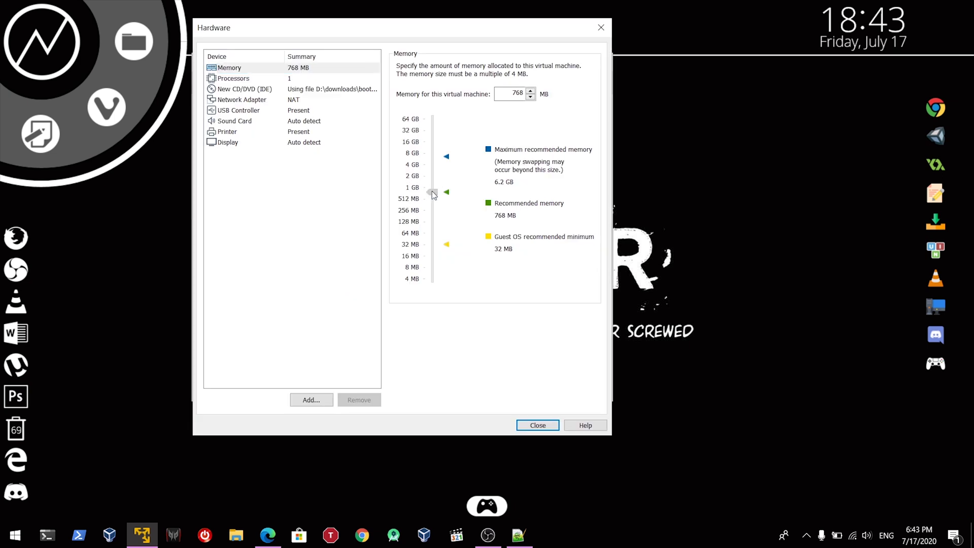
drag(436, 174, 437, 171)
click(273, 81)
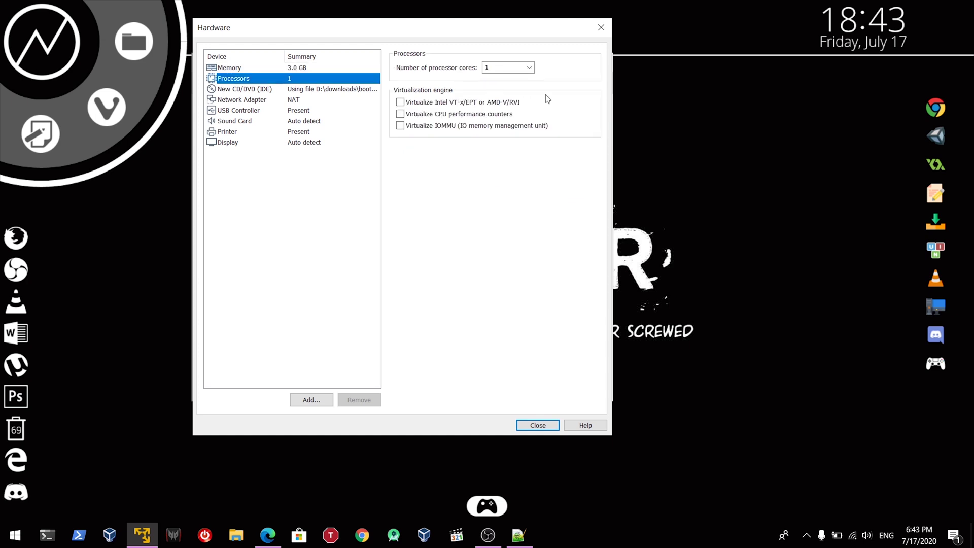
click(530, 69)
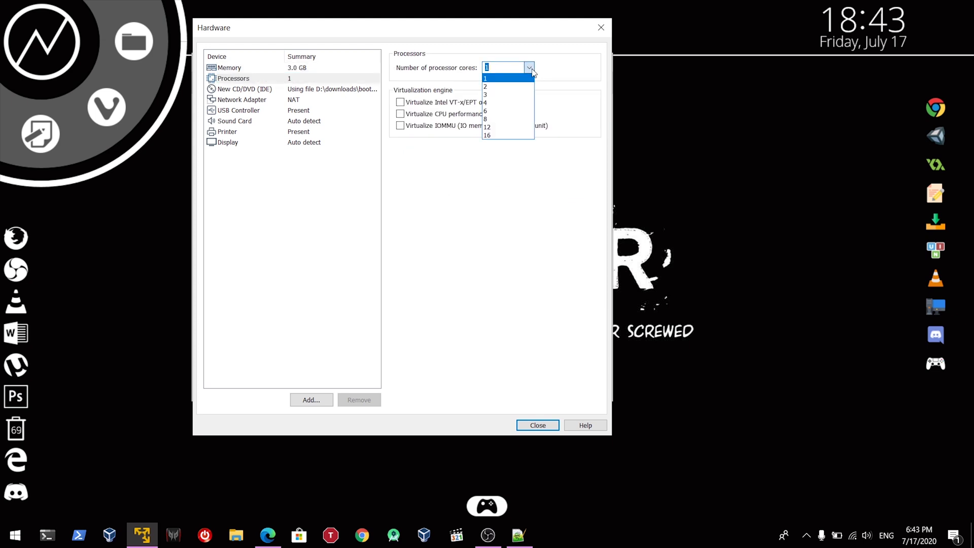
click(501, 95)
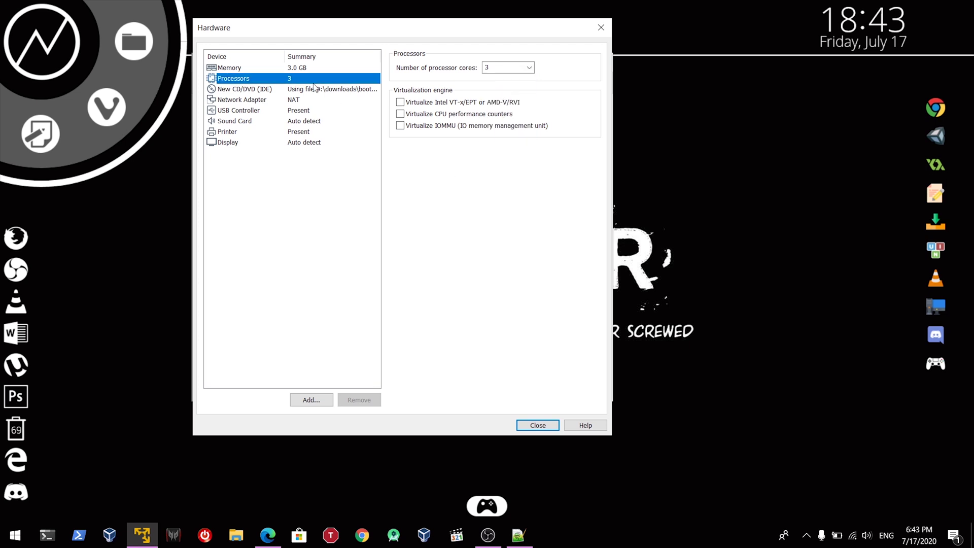
click(538, 425)
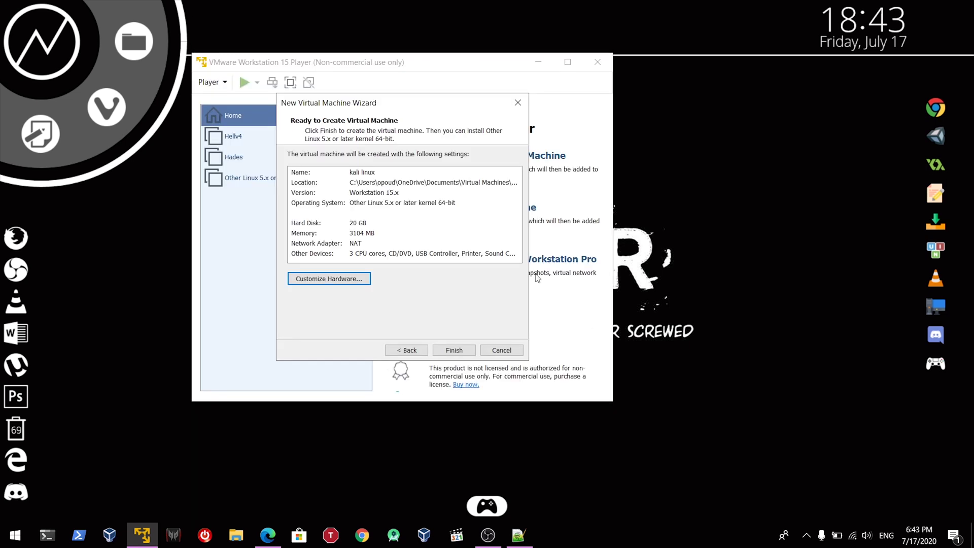
Step: Finish creating the kali linux VM and power it on to the Kali installer menu
click(458, 351)
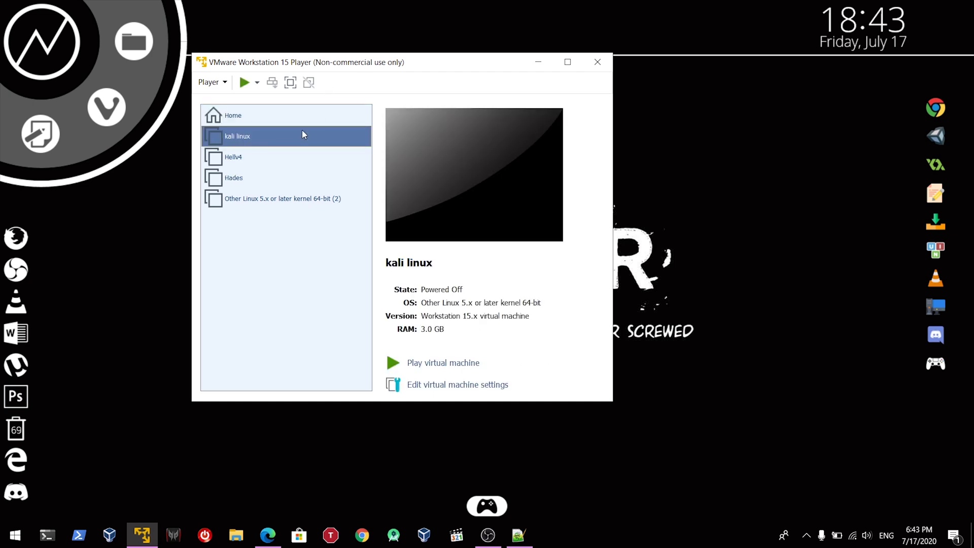
click(245, 86)
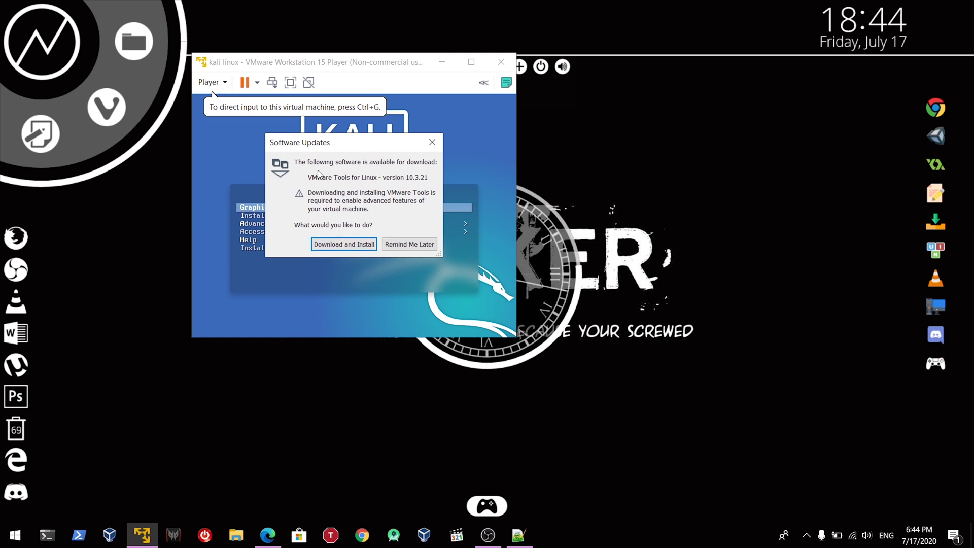
drag(374, 149, 430, 163)
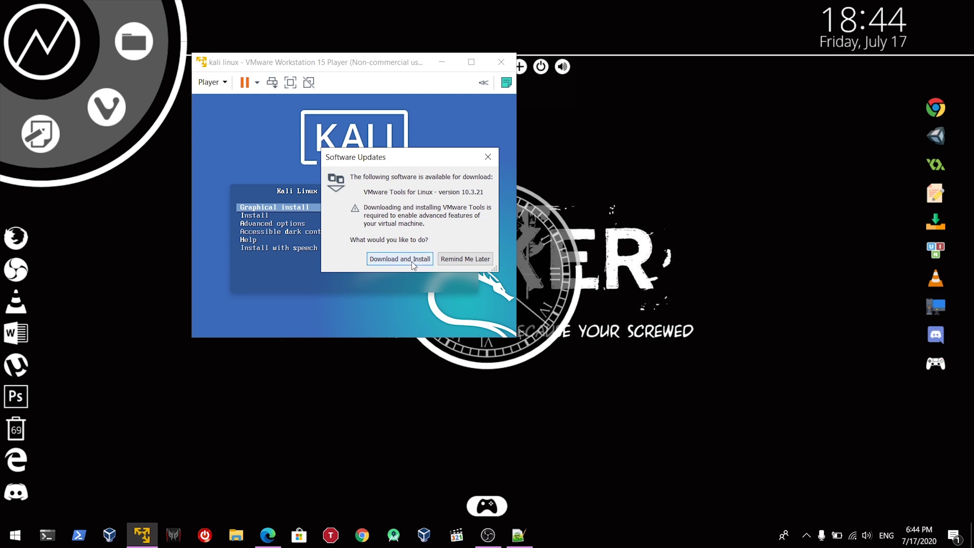
Step: Close the VMware Tools update prompt and launch Graphical install inside the VM
click(450, 261)
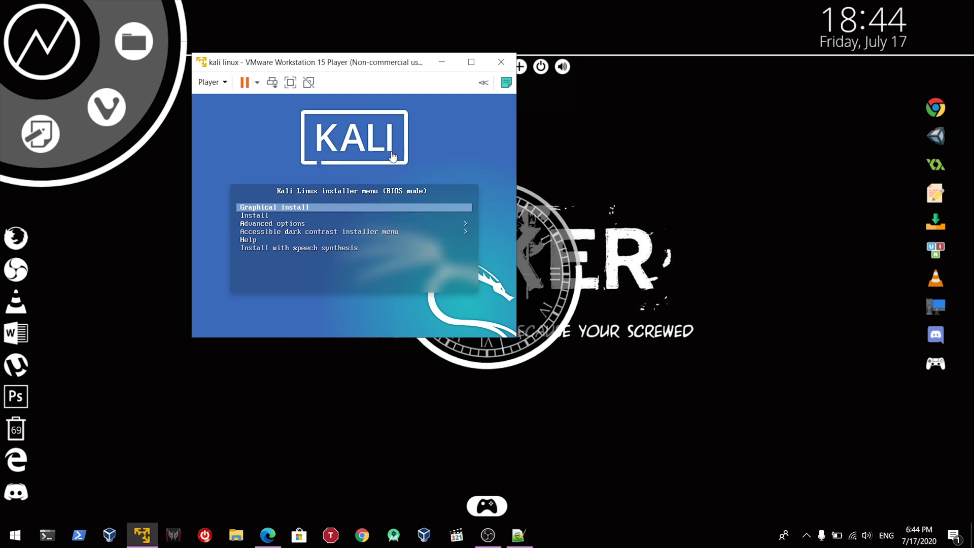
drag(406, 75, 453, 82)
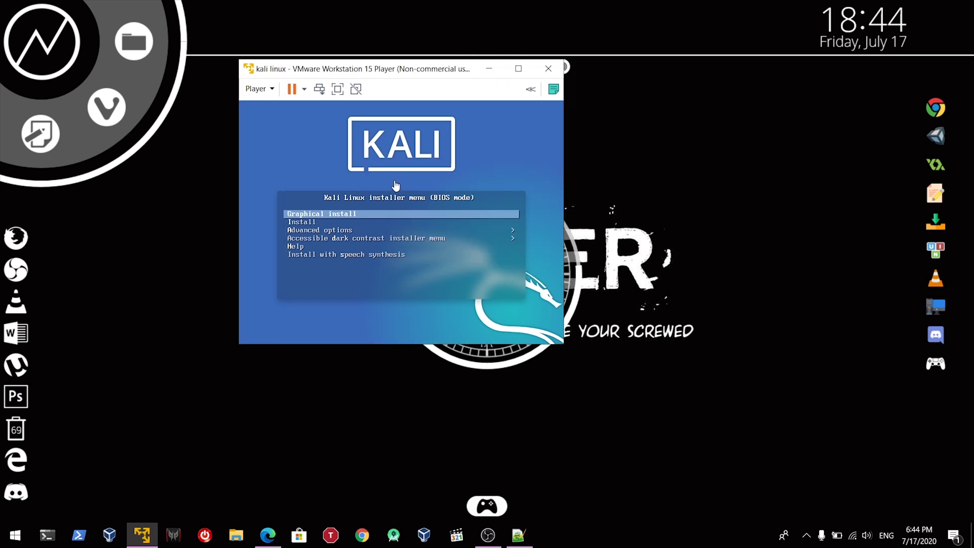
click(428, 183)
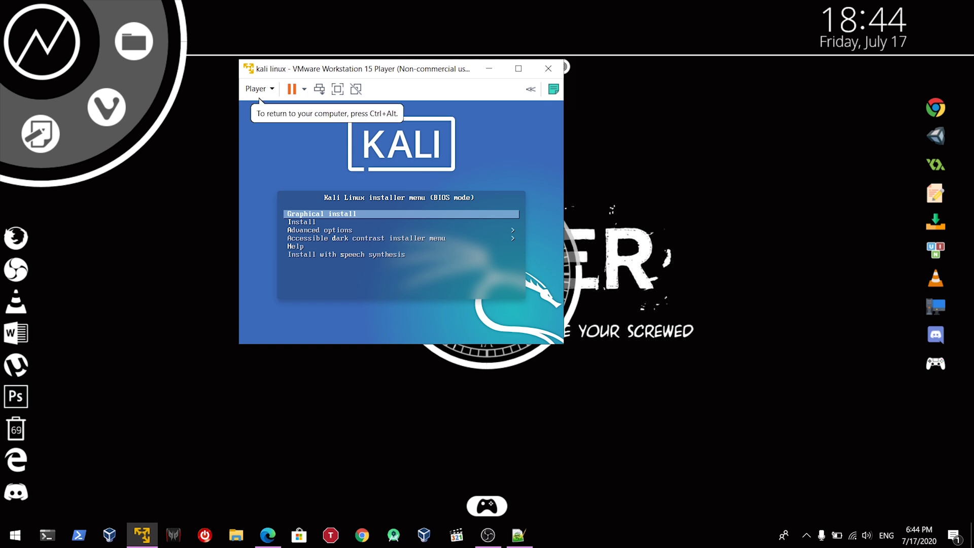
key(Return)
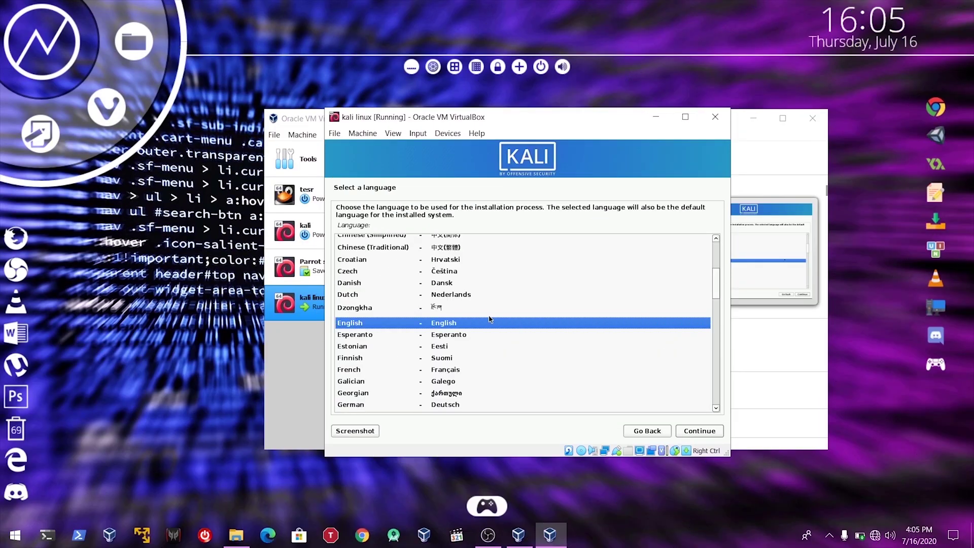
Step: Accept English, United States and the American English keyboard in the Kali installer
click(704, 432)
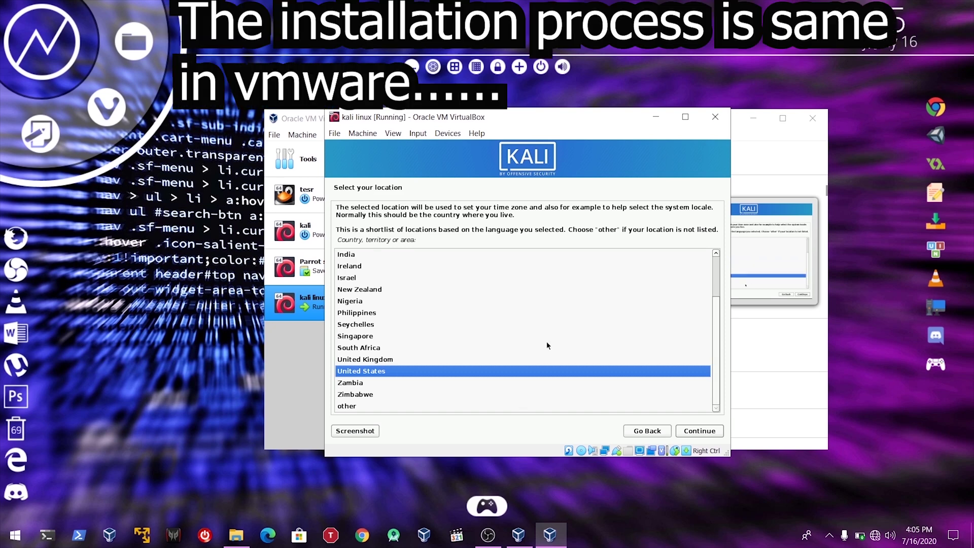
click(700, 431)
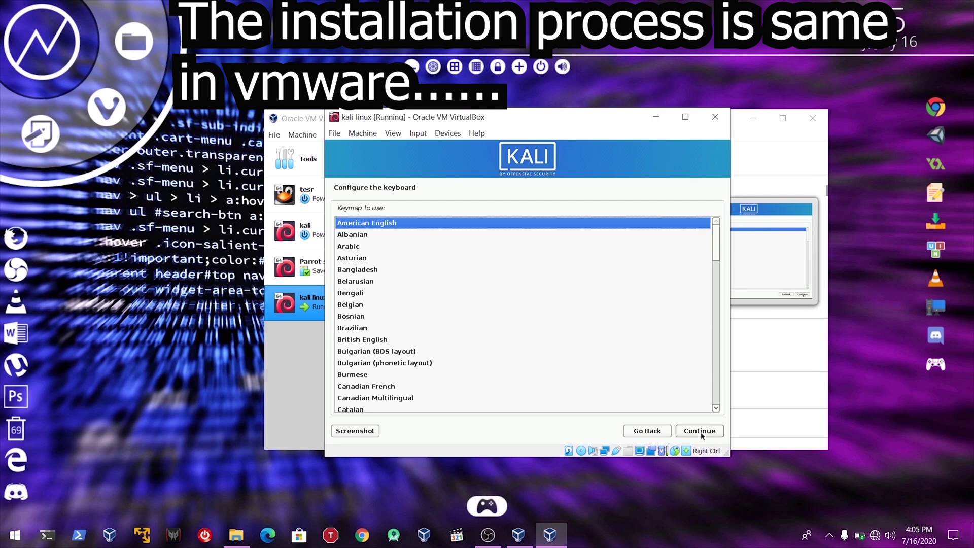
click(701, 432)
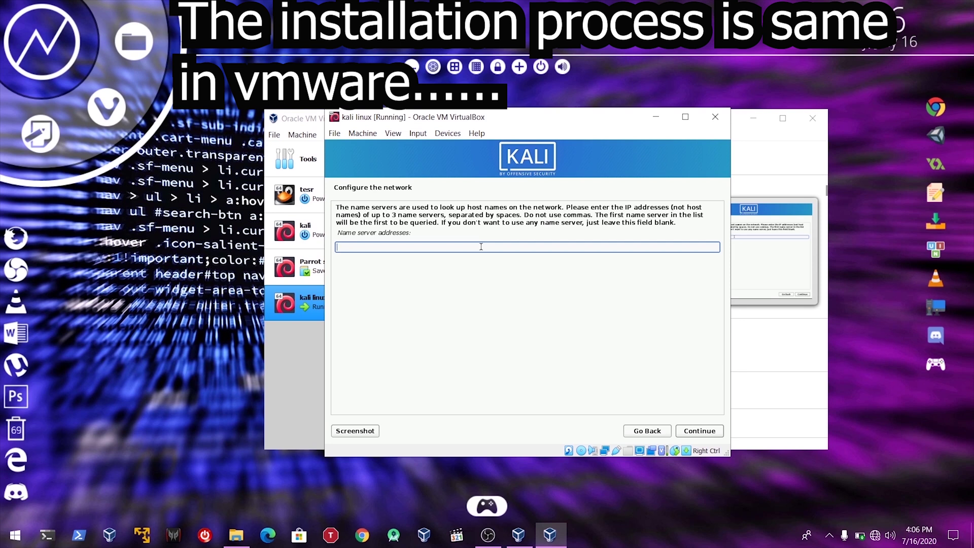
Step: Enter a name server value, keep hostname kali, and leave the domain name blank
text(THe Amazicellent hacker)
click(694, 435)
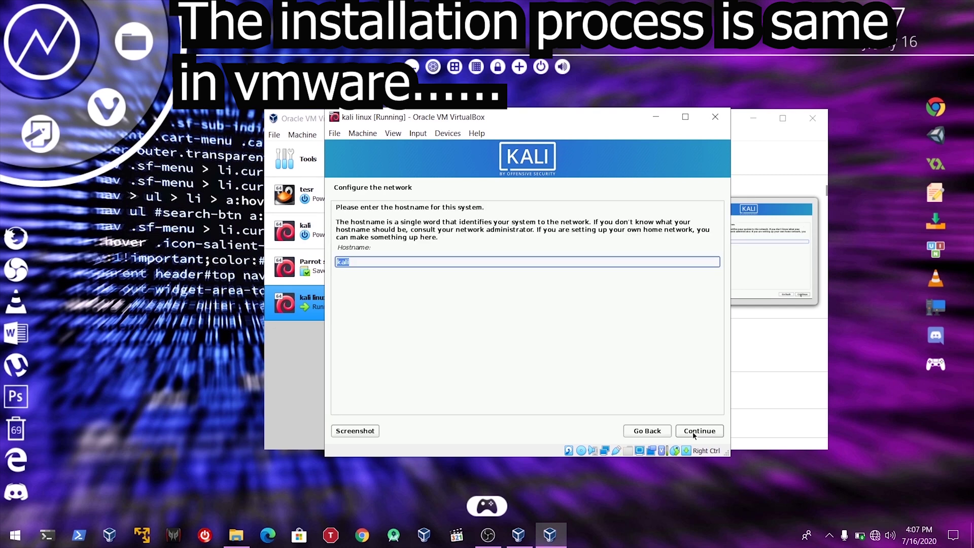
click(694, 435)
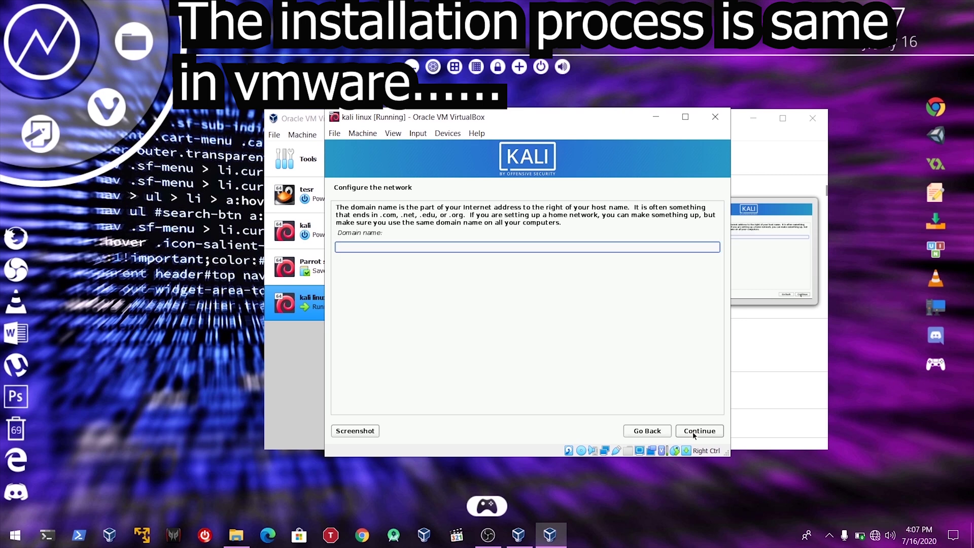
click(694, 431)
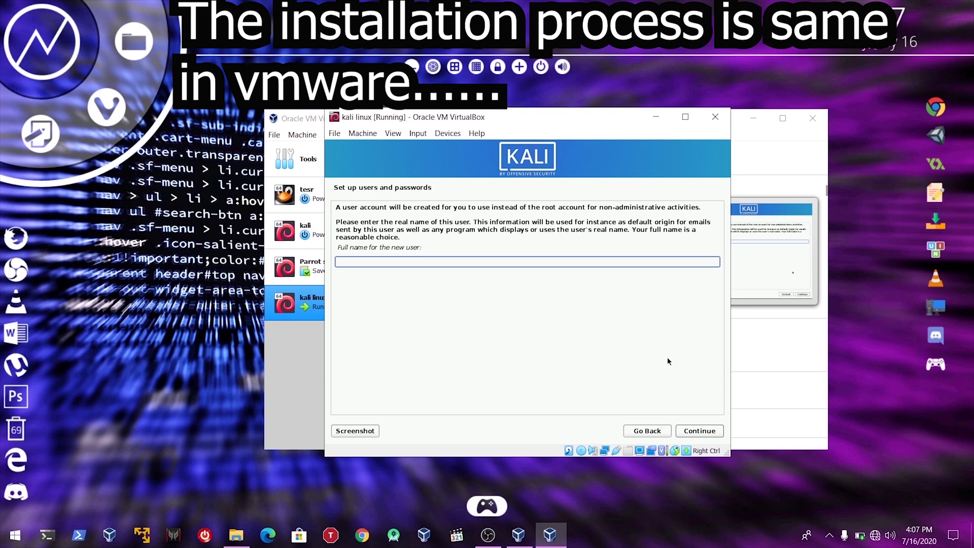
Step: Enter 'username' as the new user's full name and accept the suggested username
text(usernma)
key(BackSpace)
text(me)
key(Return)
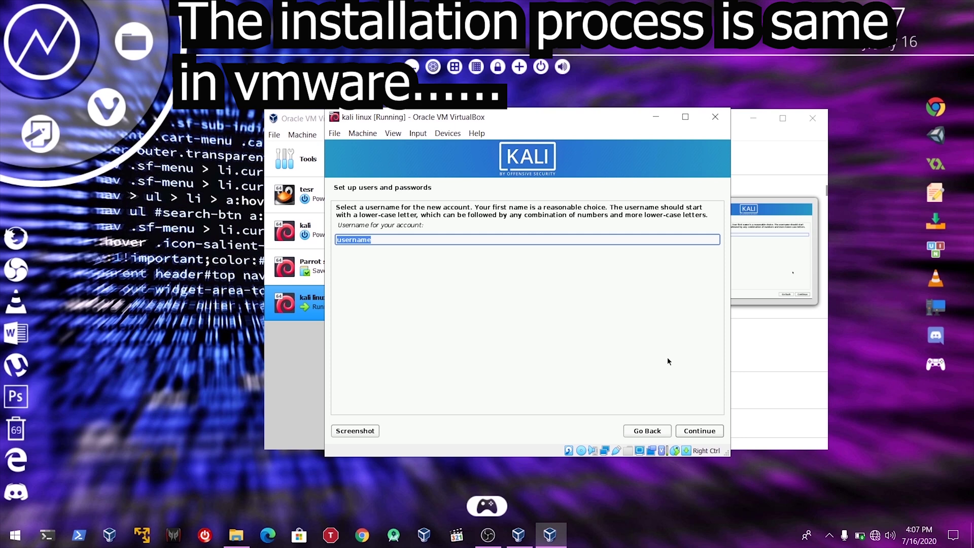
key(Return)
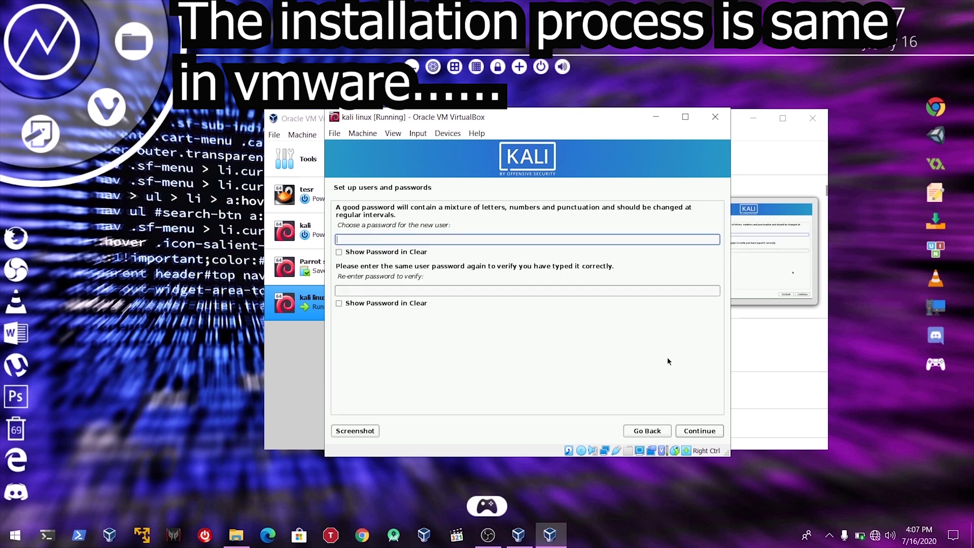
Step: Enter and confirm the user's password, showing both fields in clear text to compare
text(12345678)
key(Tab)
key(space)
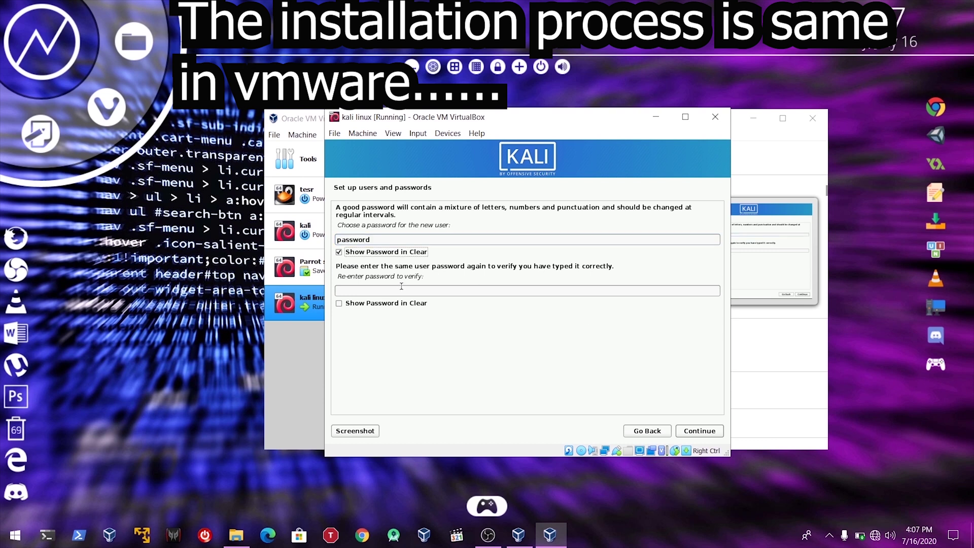
click(402, 291)
text(password)
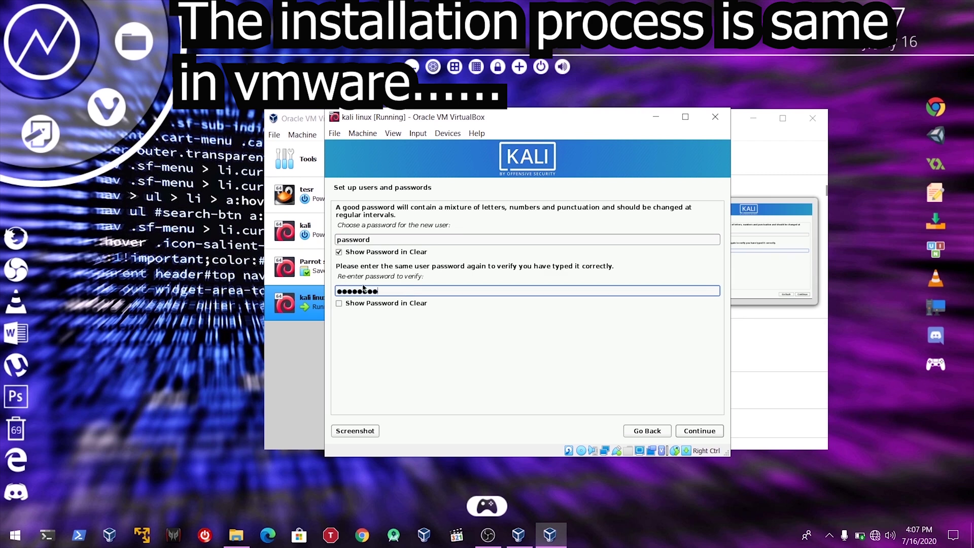
click(355, 304)
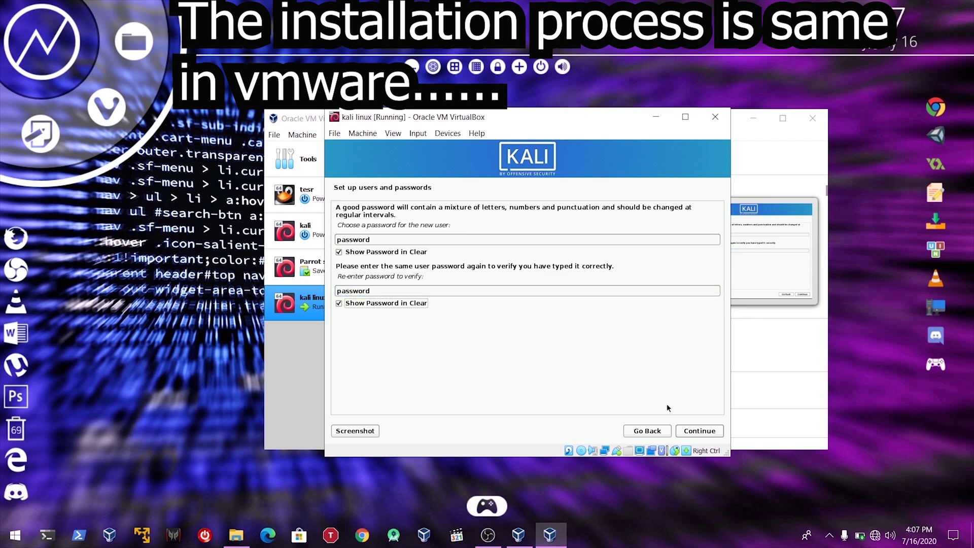
click(682, 431)
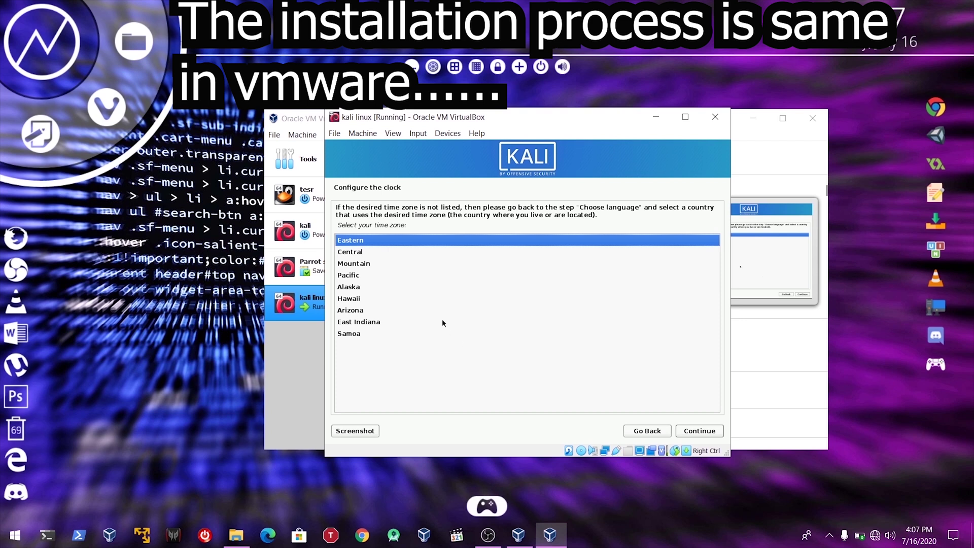
Step: Keep the Eastern time zone and choose guided partitioning of the 22.5 GB VBOX disk
click(704, 432)
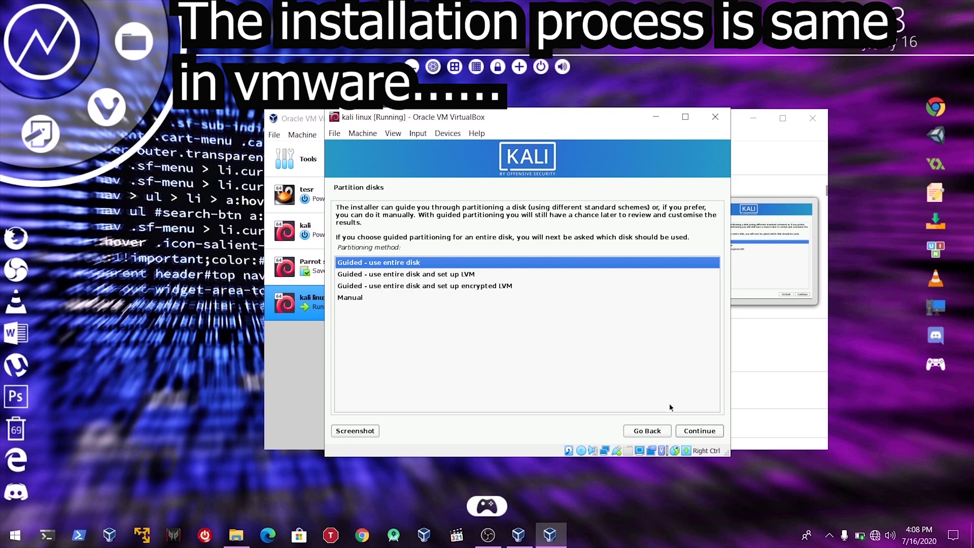
click(705, 431)
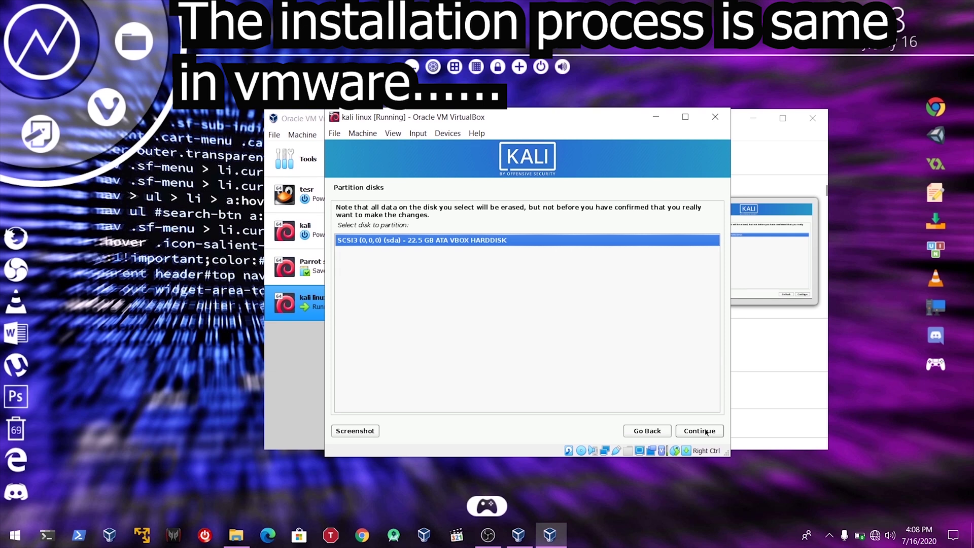
click(705, 430)
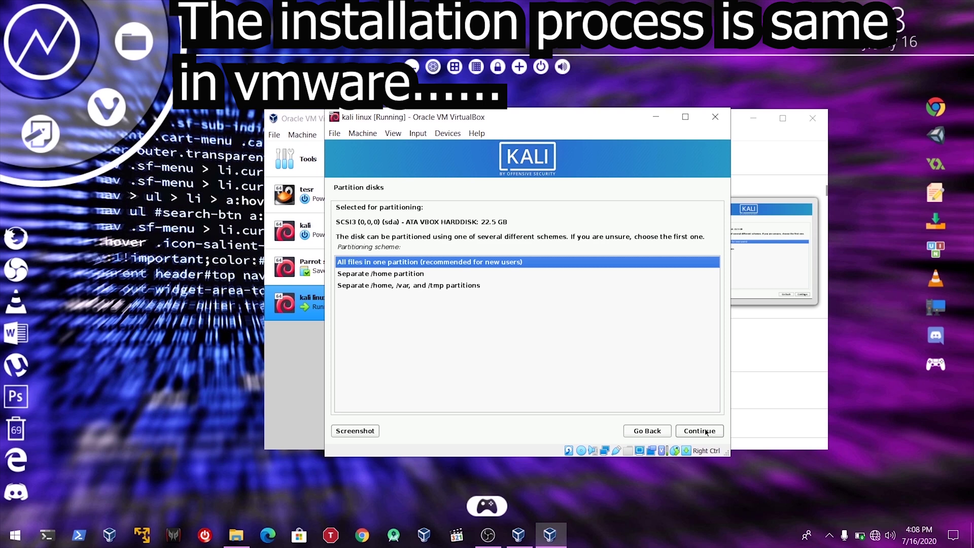
Step: Put all files in one partition, finish partitioning and write the changes to disk
click(705, 431)
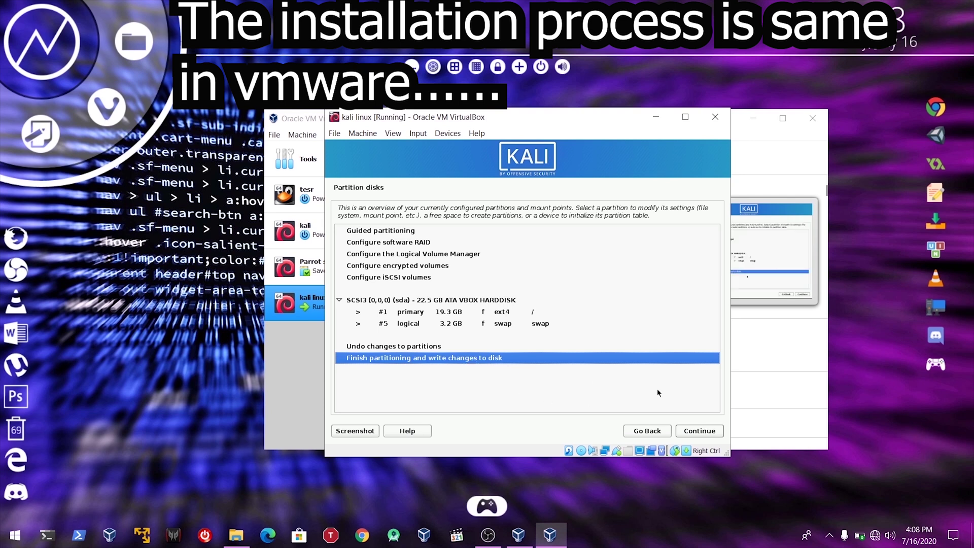
click(697, 431)
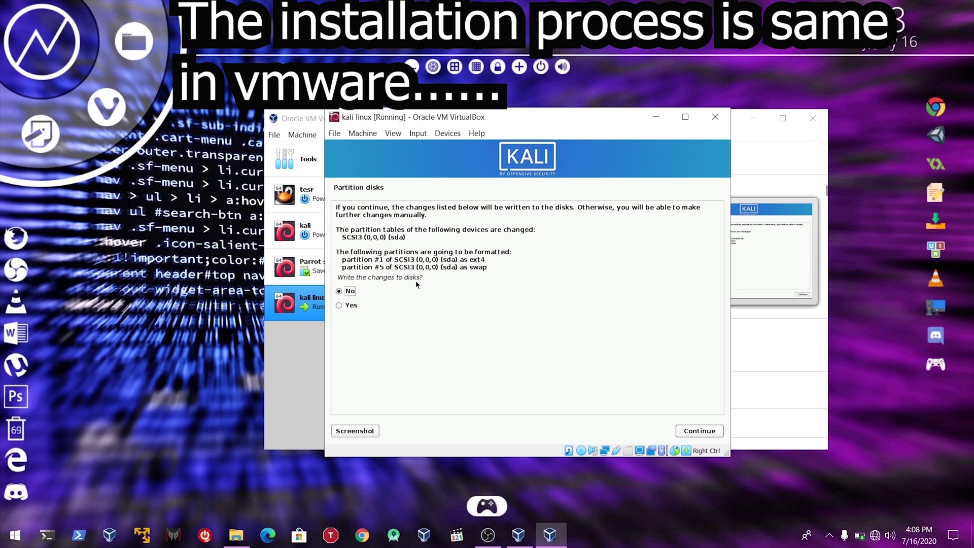
click(338, 305)
click(682, 430)
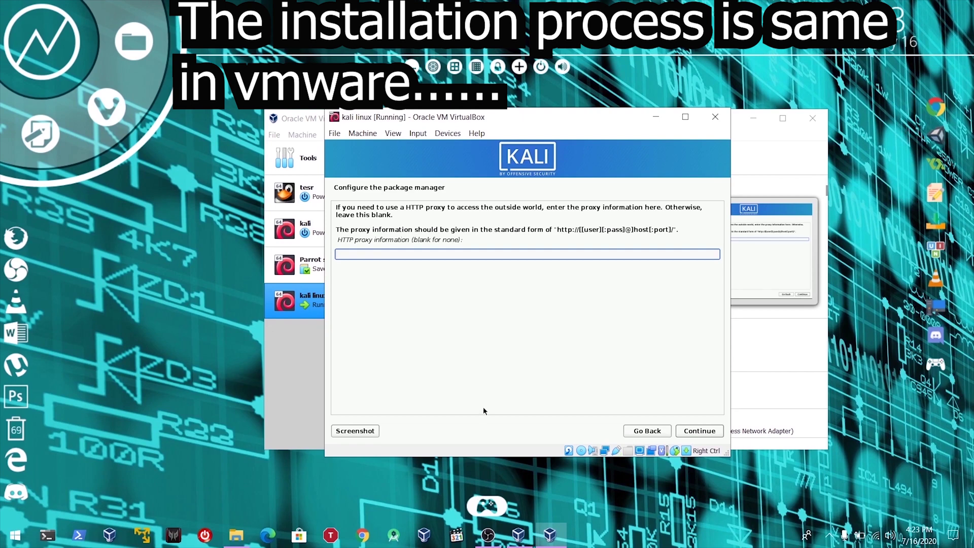
Step: Continue past the package manager page with the HTTP proxy field left empty
click(699, 431)
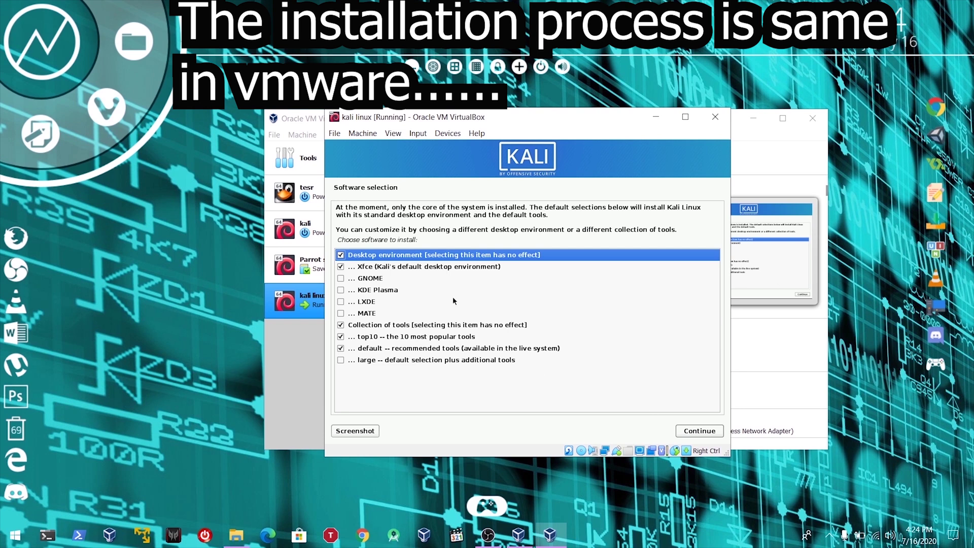
Step: Keep Xfce, top10 and default tools selected and begin the software installation
click(342, 349)
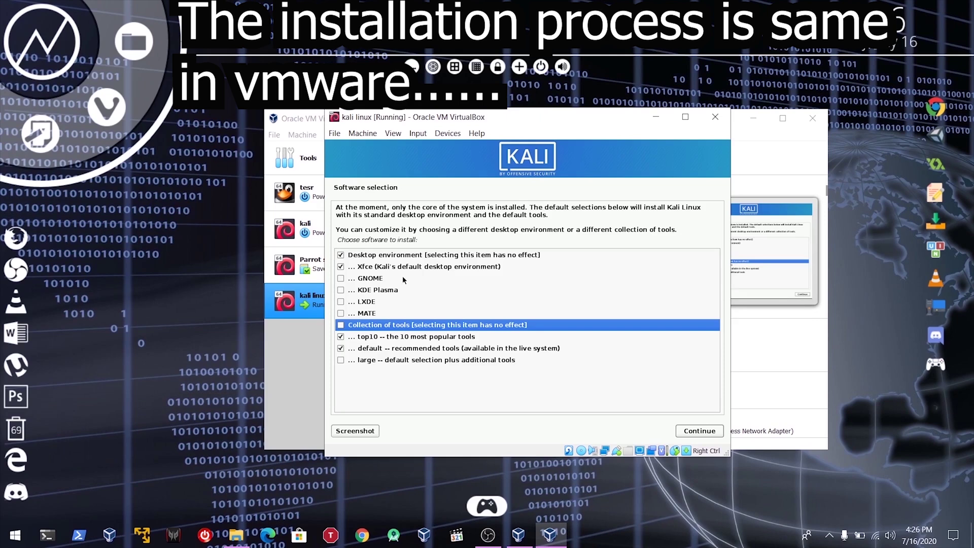
click(399, 270)
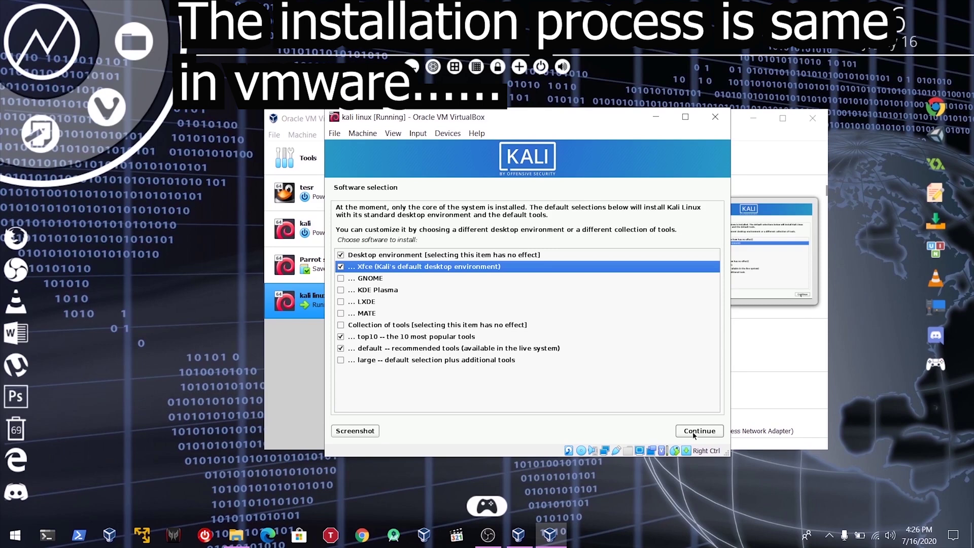
click(698, 430)
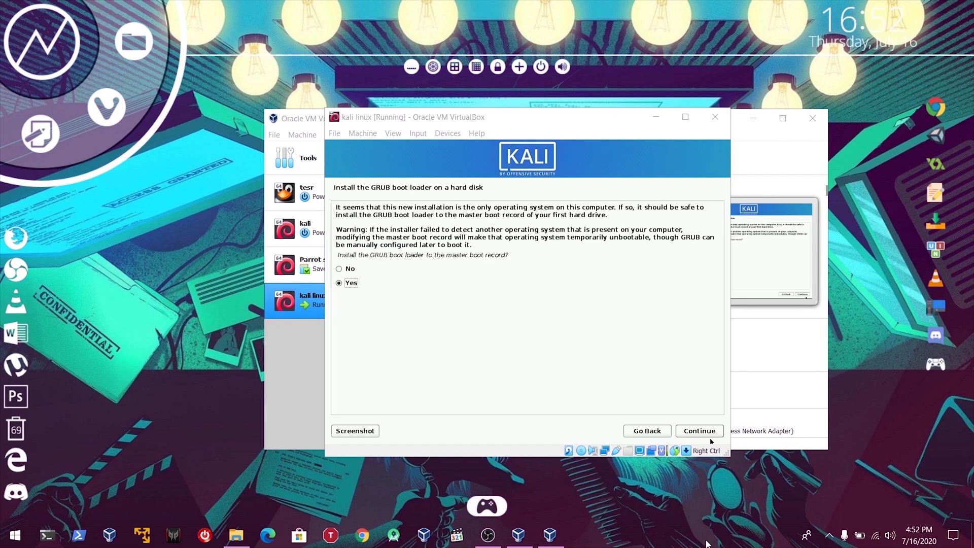
Step: After the software install reaches the GRUB question, bring OBS Studio to the front
click(500, 543)
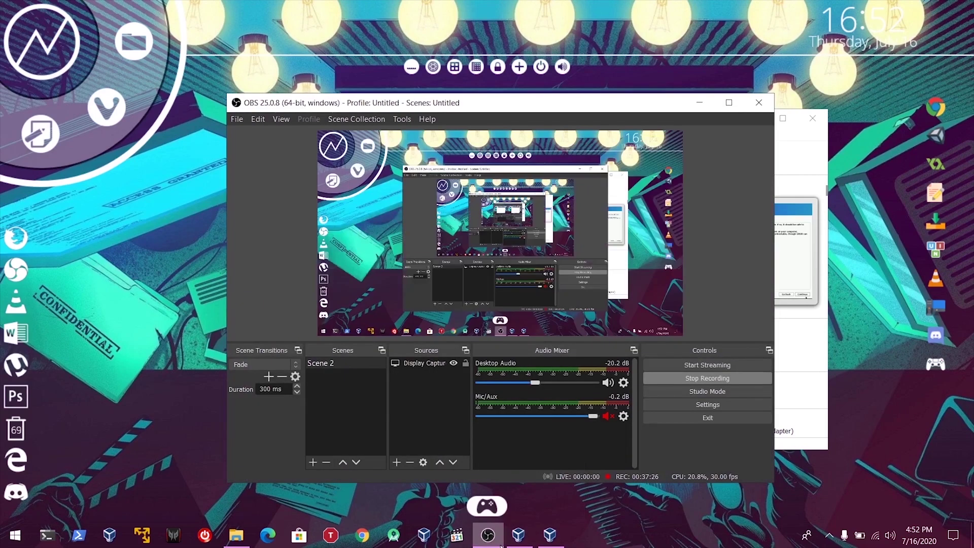
Step: Unmute the Mic/Aux input in OBS Studio and minimize it to show the installer
click(607, 416)
click(490, 544)
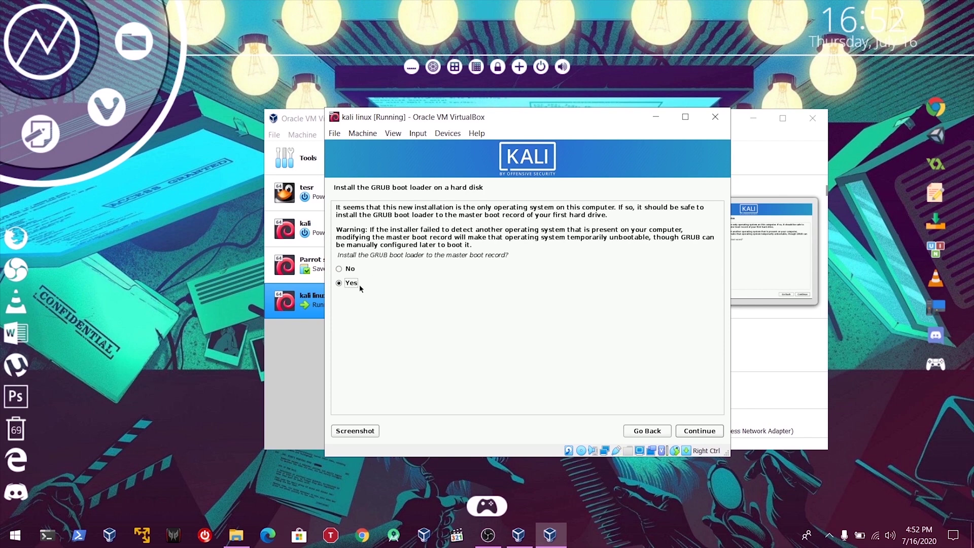
Step: Install GRUB to the master boot record on /dev/sda
click(688, 433)
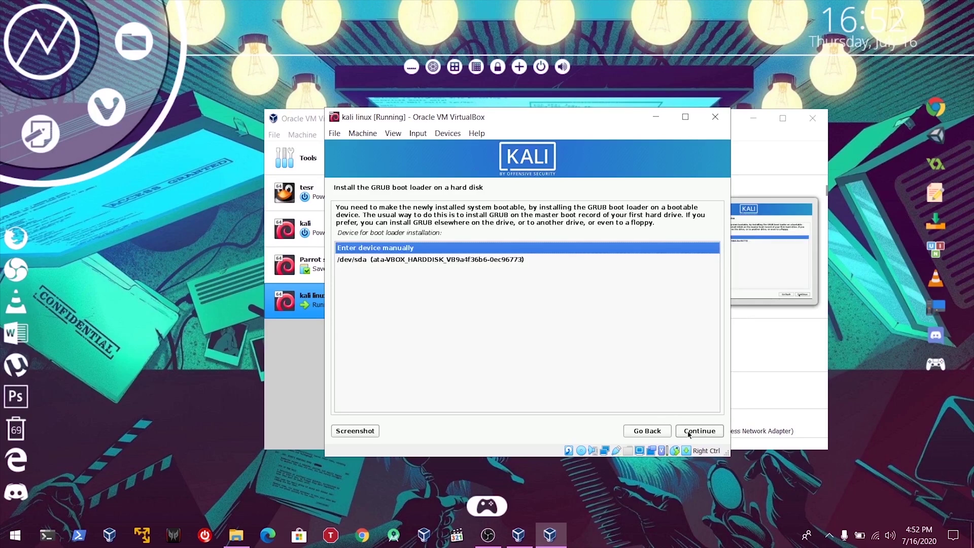
click(511, 260)
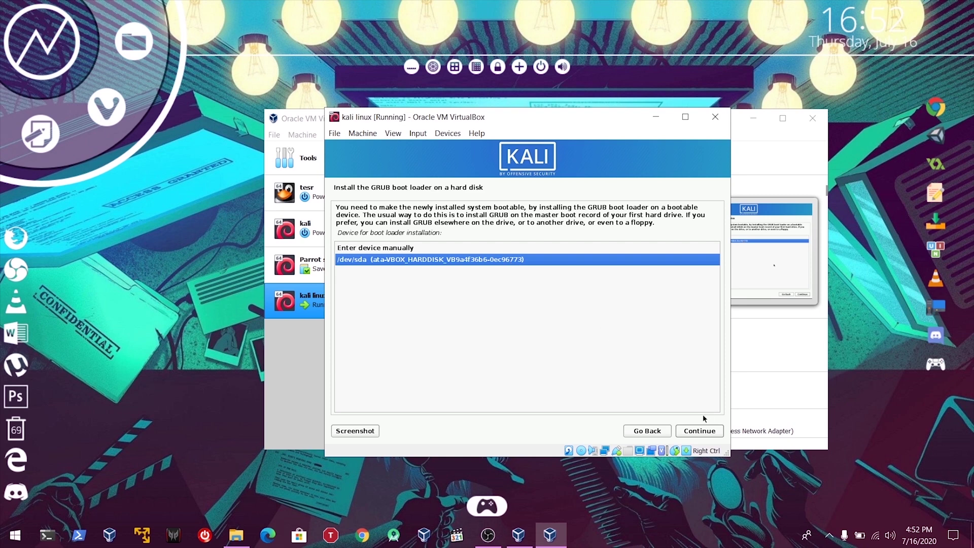
click(699, 431)
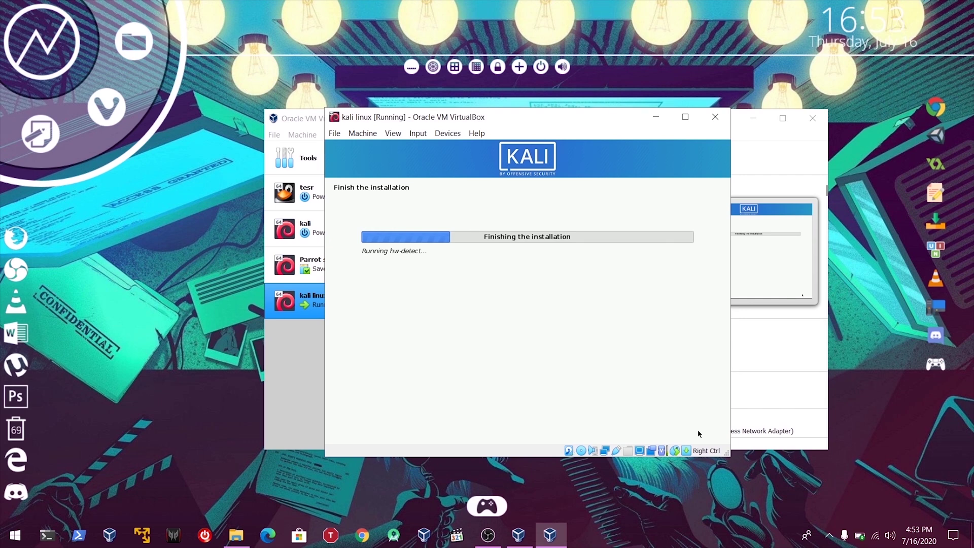
Step: Lower the system volume while the GRUB boot loader installation completes
key(XF86AudioLowerVolume)
Step: Lower the volume and continue from the Installation complete page so Kali finalizes setup
click(168, 412)
key(XF86AudioLowerVolume)
click(429, 350)
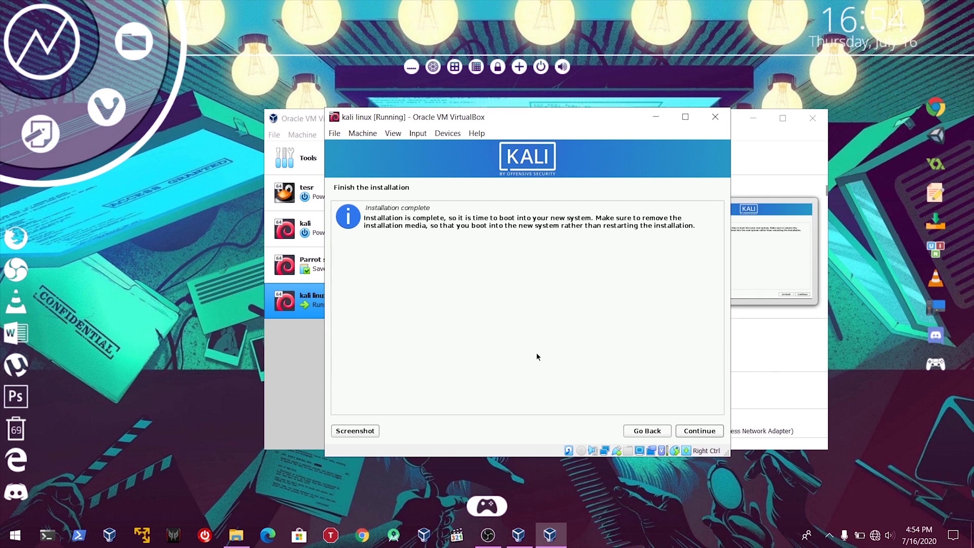
click(686, 431)
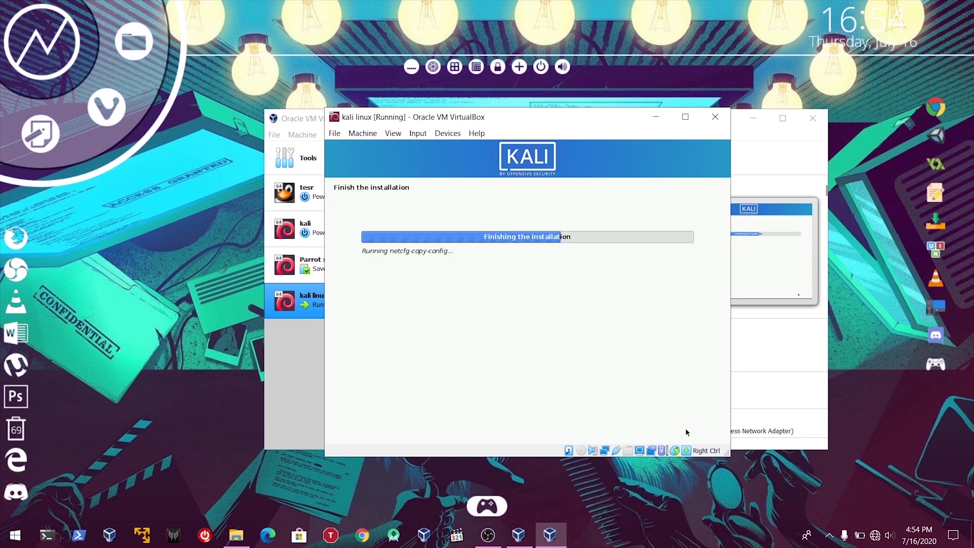
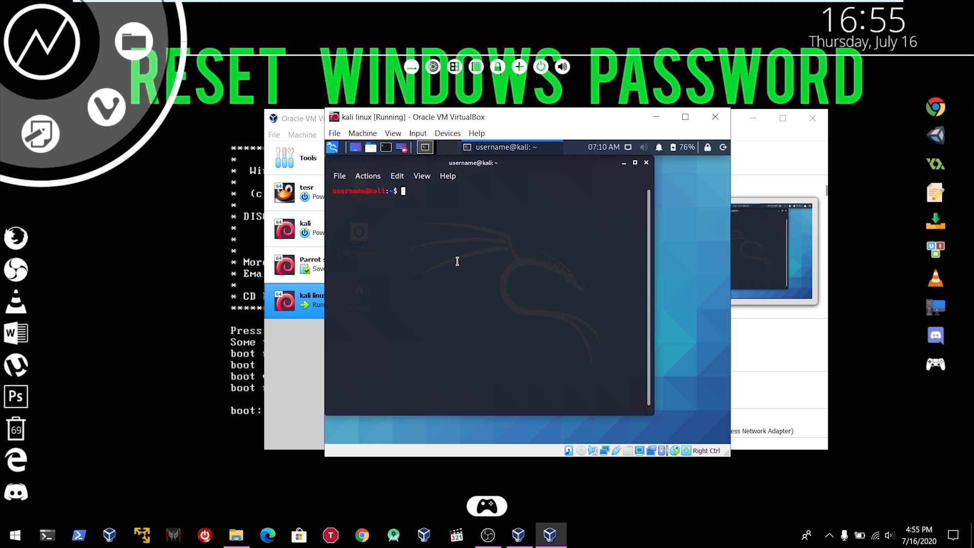
Step: Run id in the Kali terminal to list the user's uid, gid and groups
text(id)
key(Return)
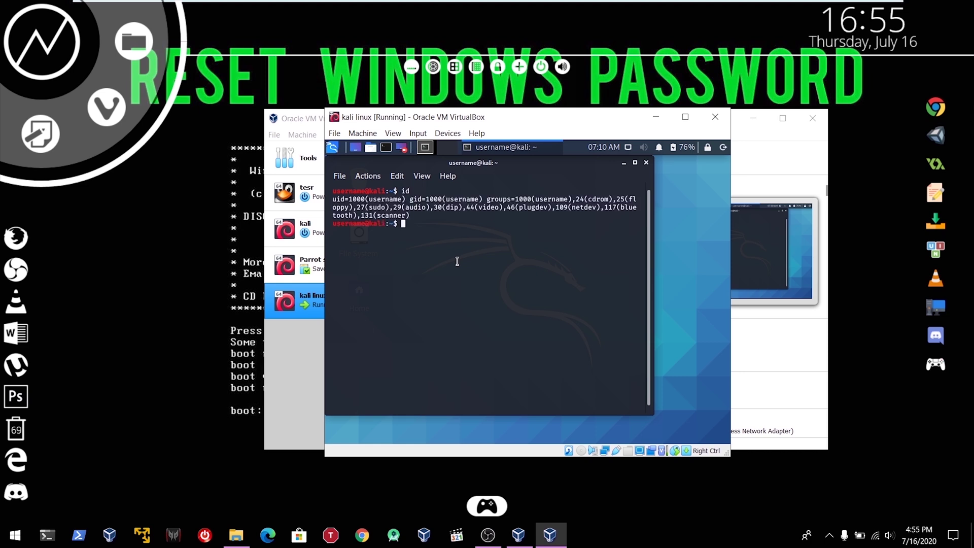